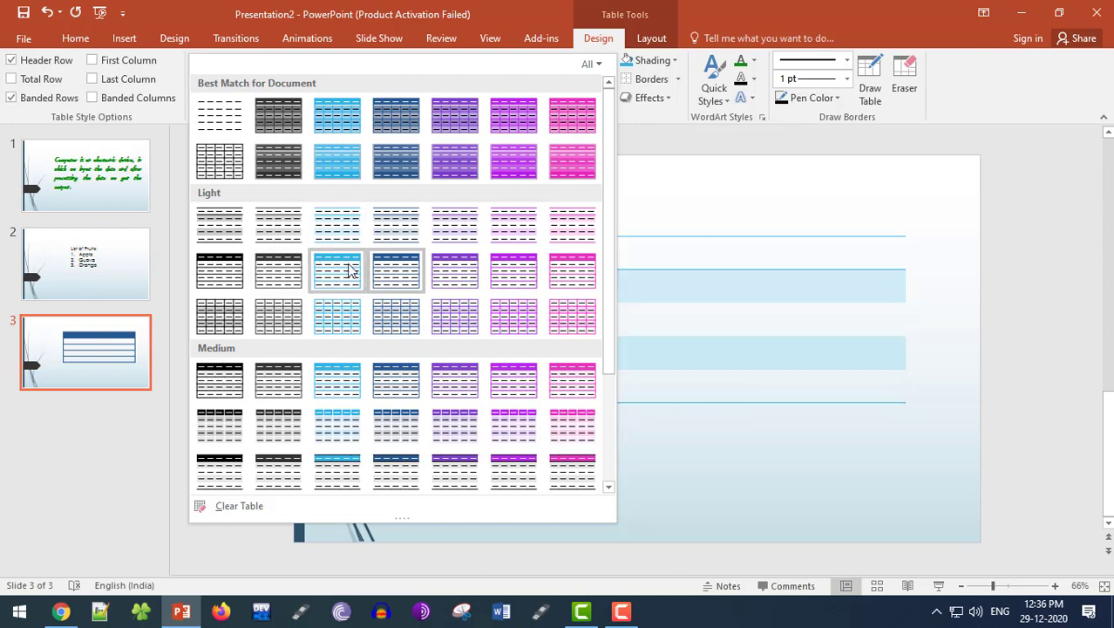
Apply the bordered Light table style with the dark-blue header row to the table on slide 3.
left_click(396, 277)
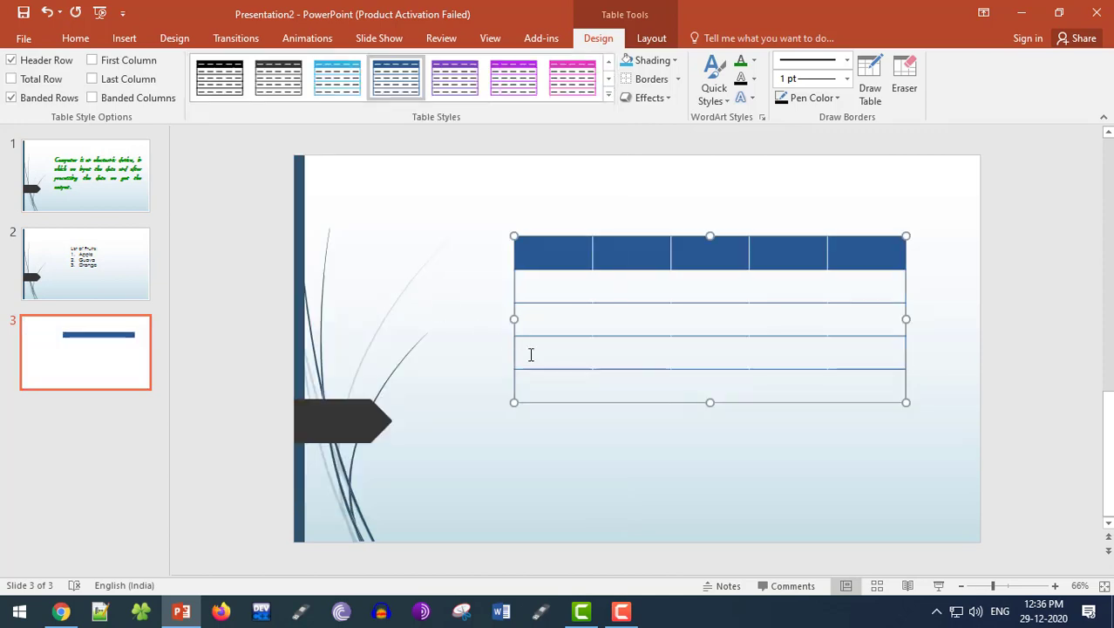
left_click(621, 458)
left_click(587, 290)
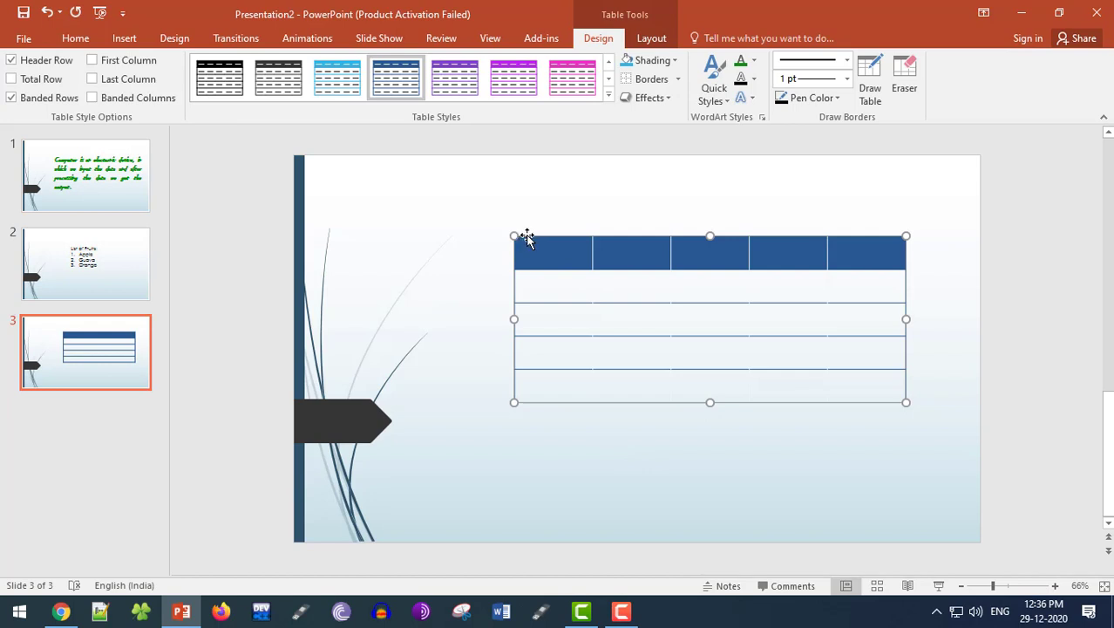
left_click(676, 78)
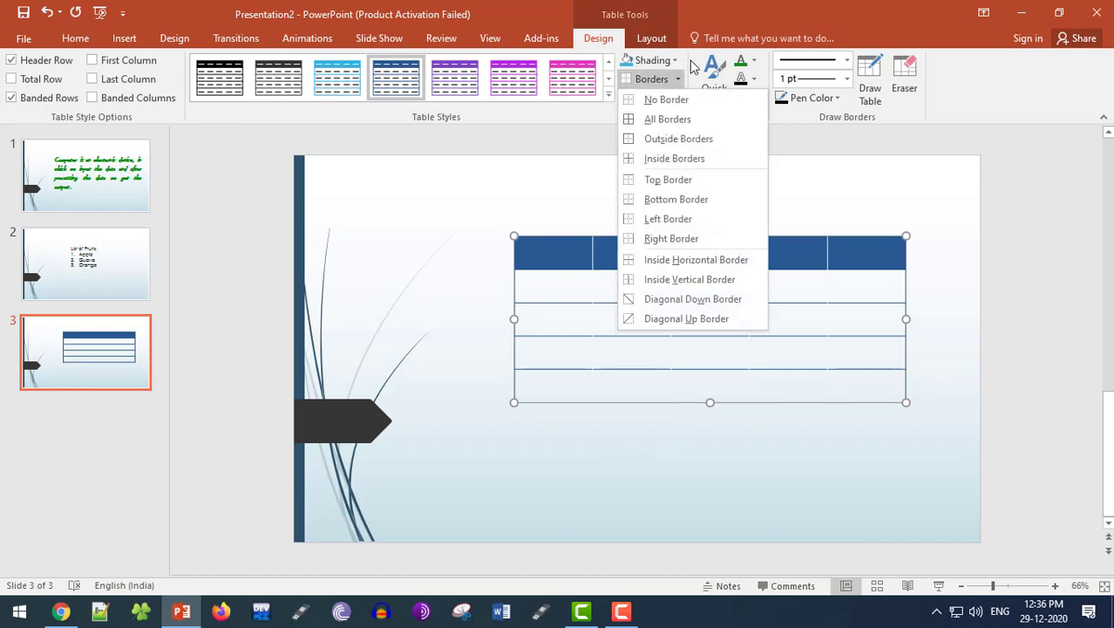
left_click(597, 119)
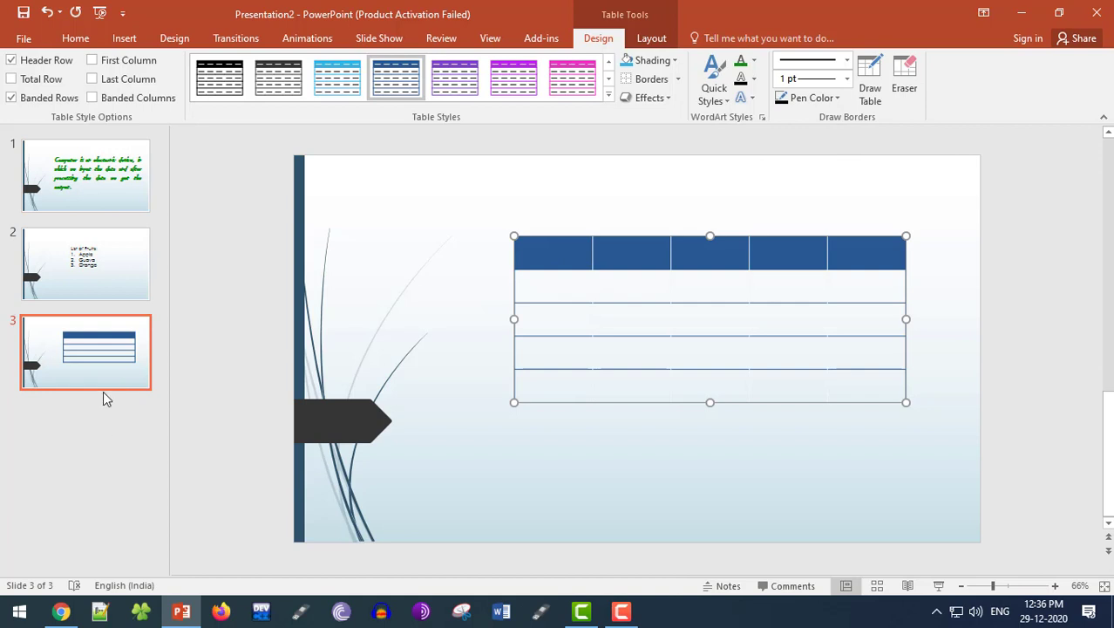
Duplicate slide 3 and delete the table from the duplicate, slide 4.
left_click(98, 352)
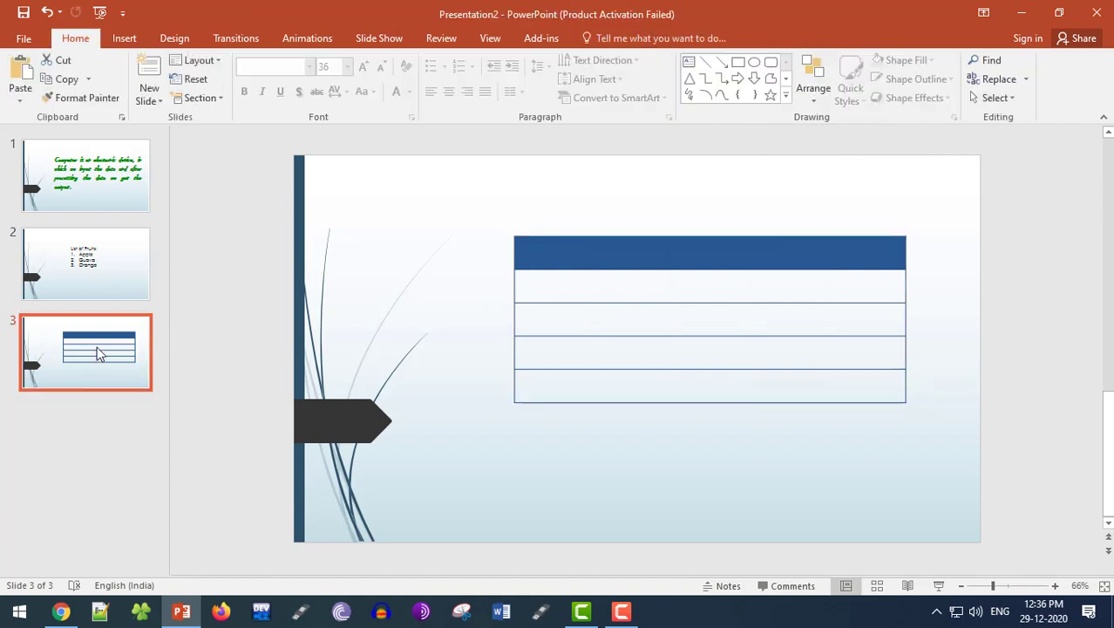
key("ctrl+d")
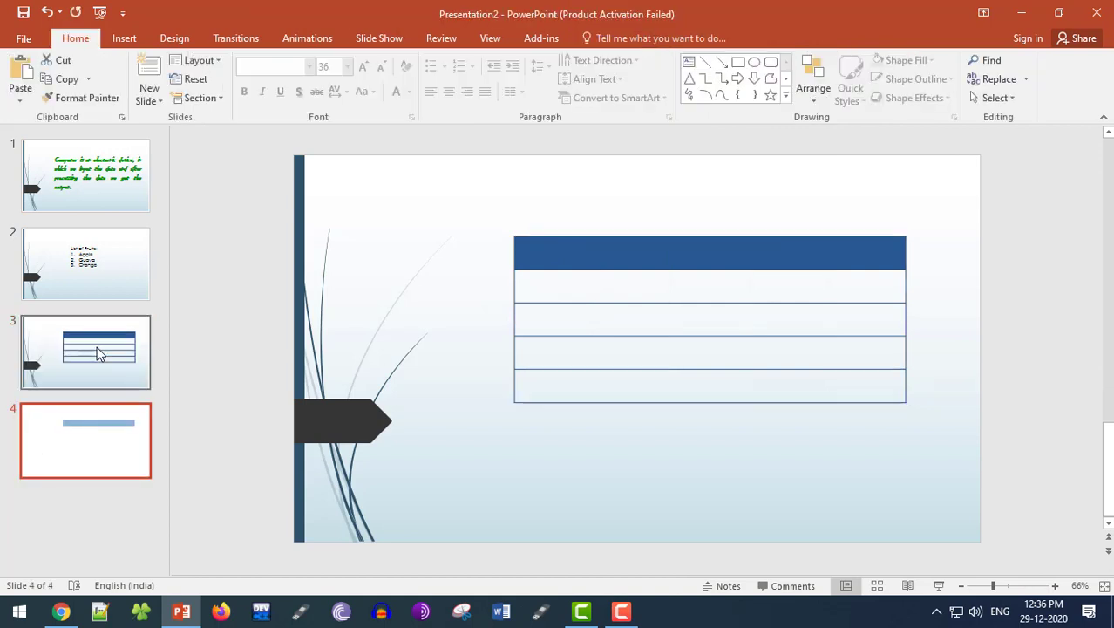
left_click(566, 236)
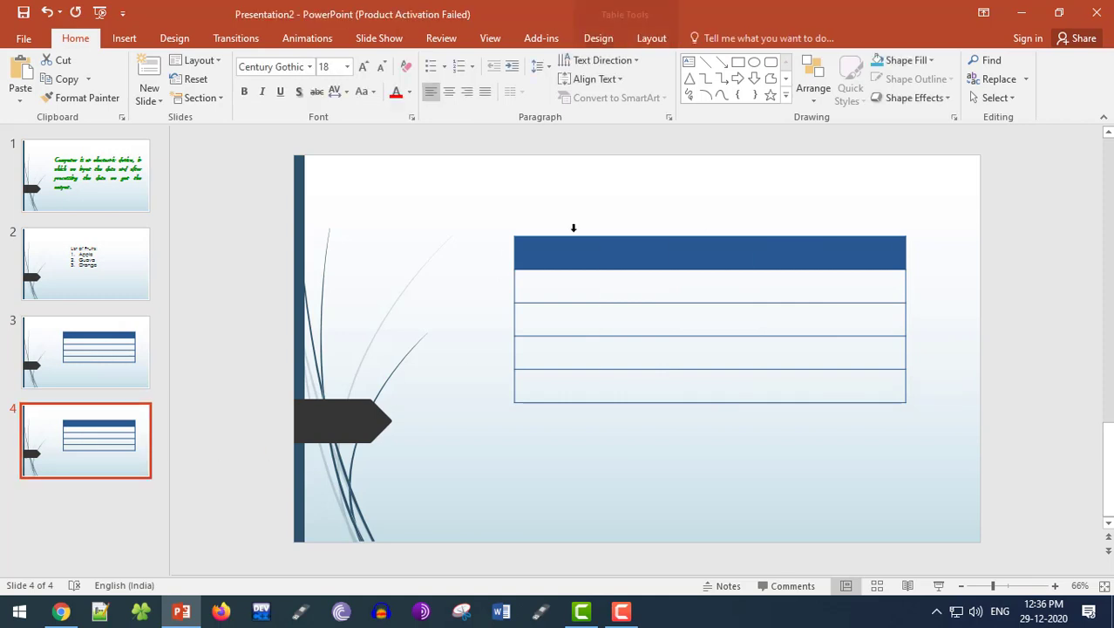
key("Delete")
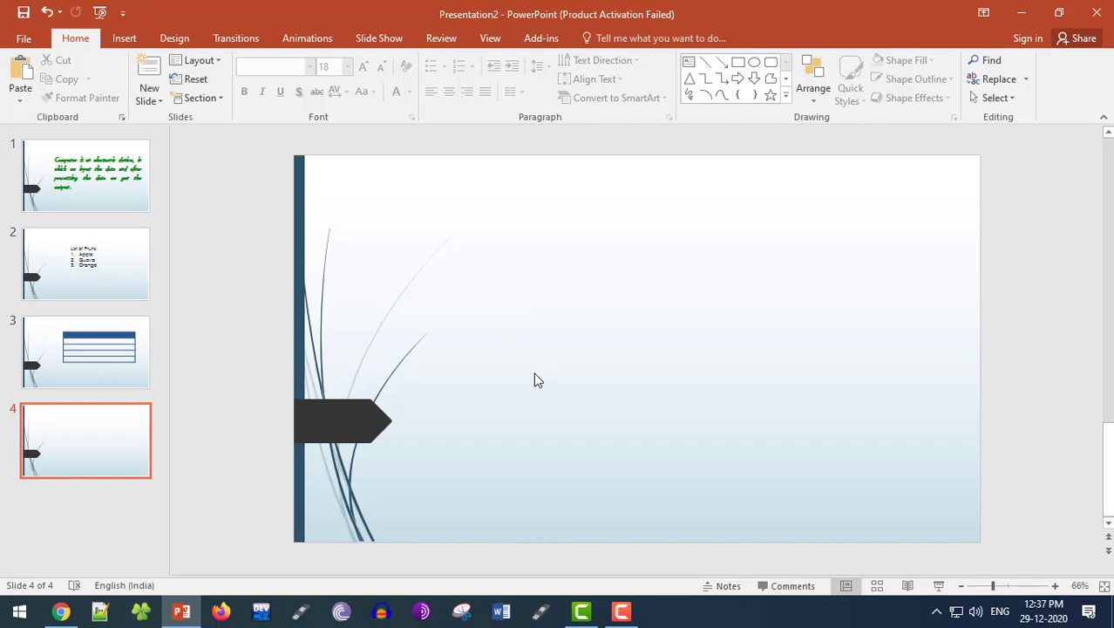
Switch to Chrome and open google.com in a new tab.
key("alt+Tab")
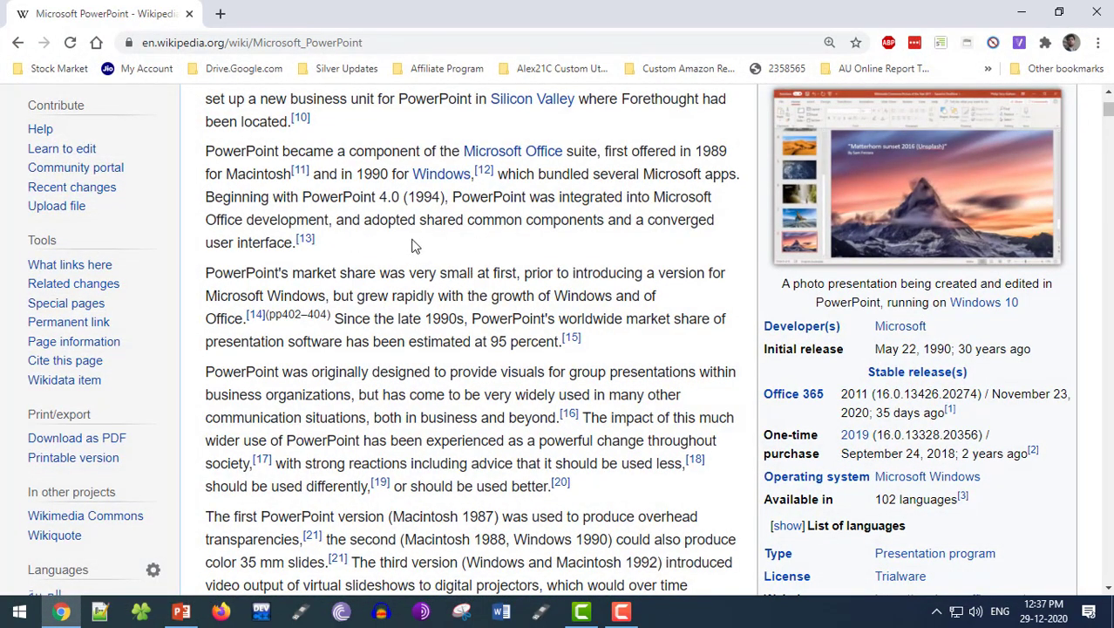
scroll(423, 244, "up", 4)
key("ctrl+t")
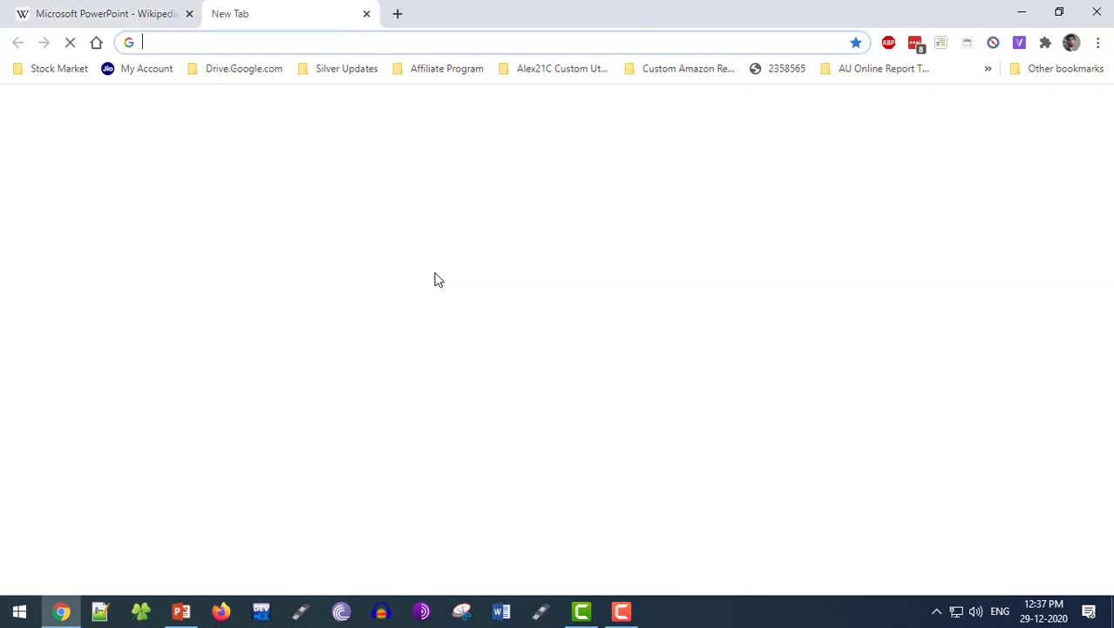
type("google.")
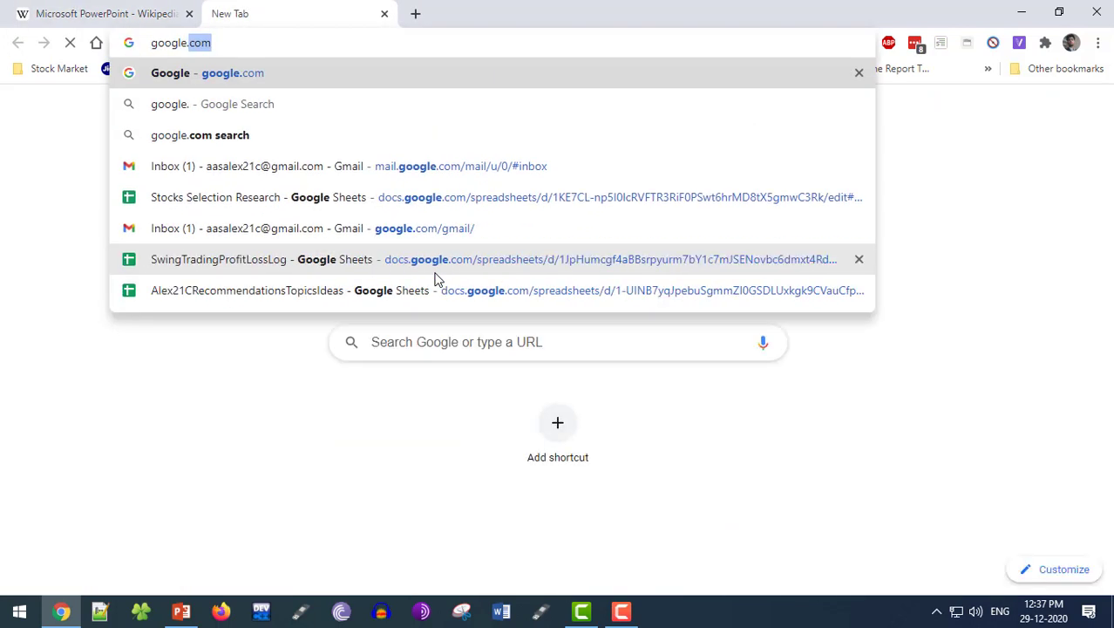
key("Return")
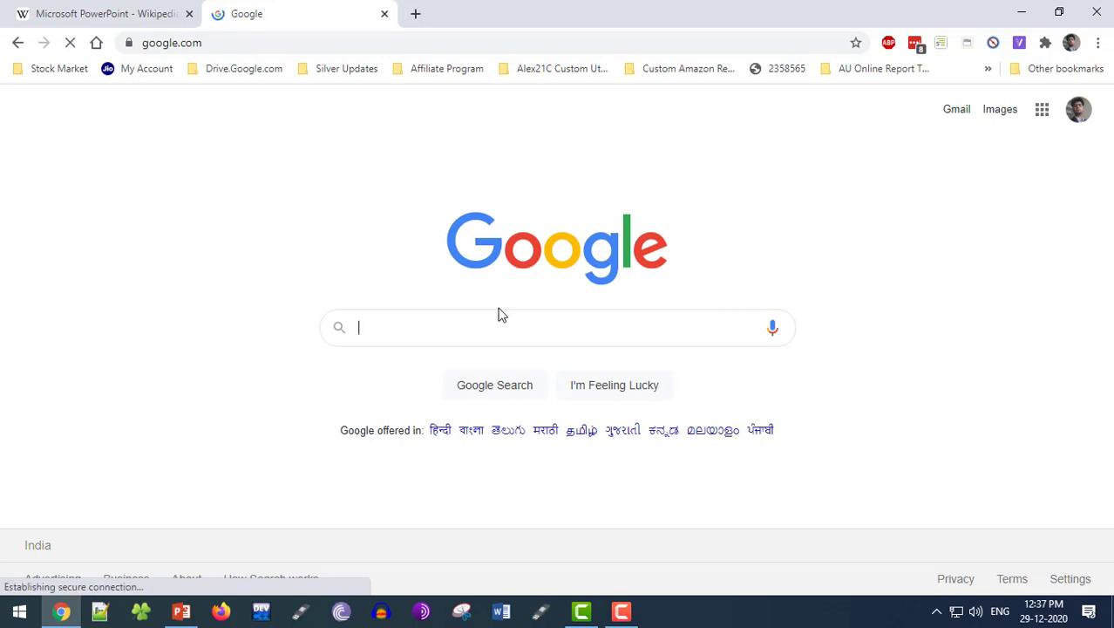
Search Google for "grapes fruit".
type("a")
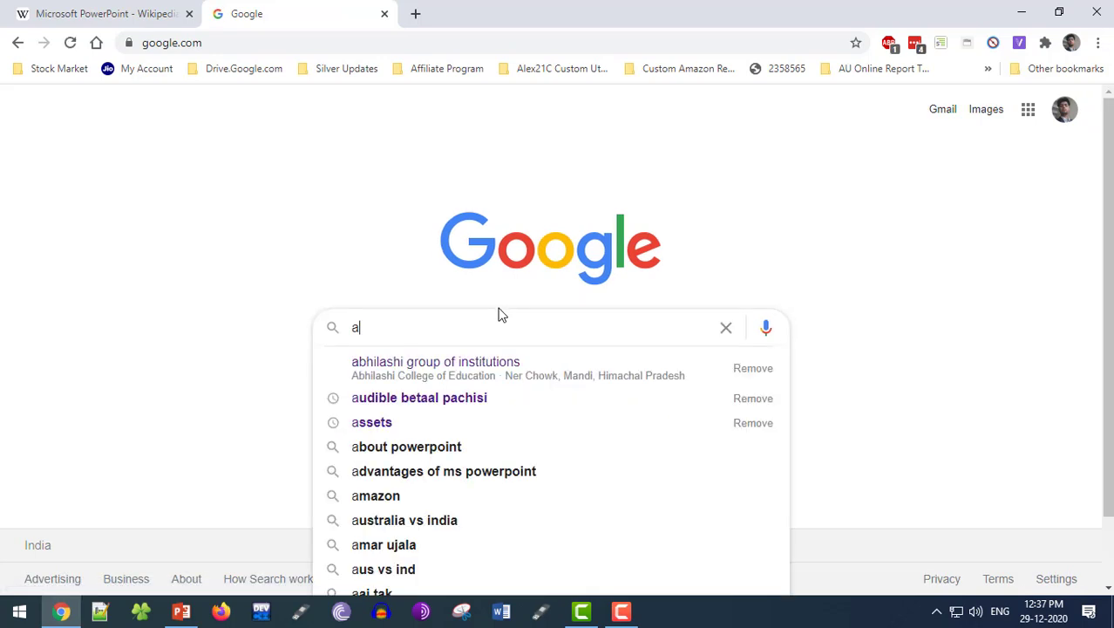
key("BackSpace")
type("grapes f")
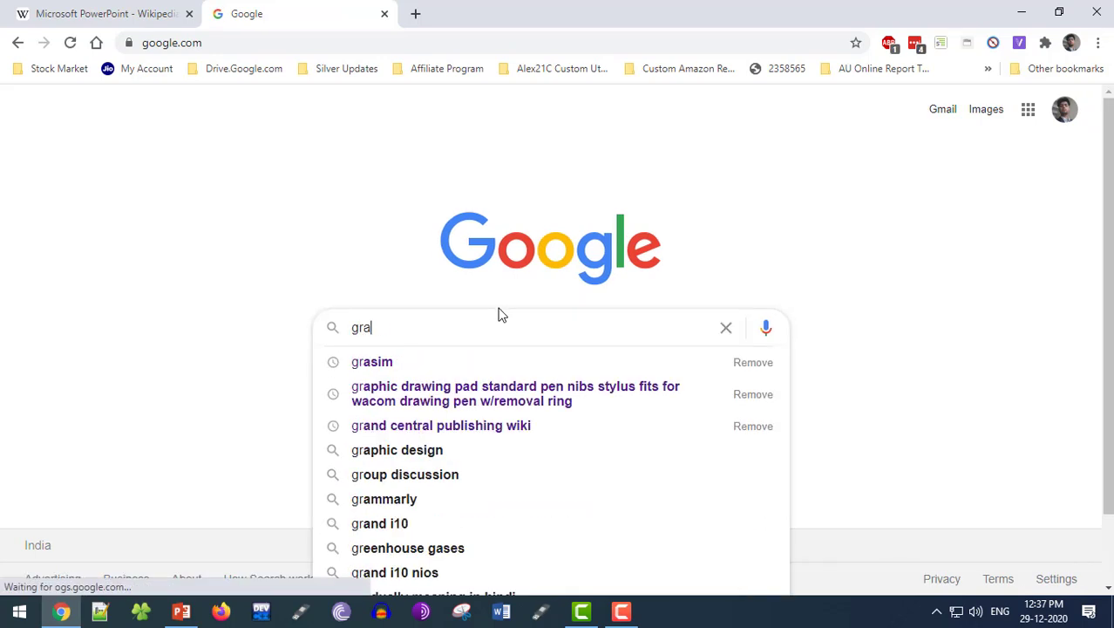
type("uruit")
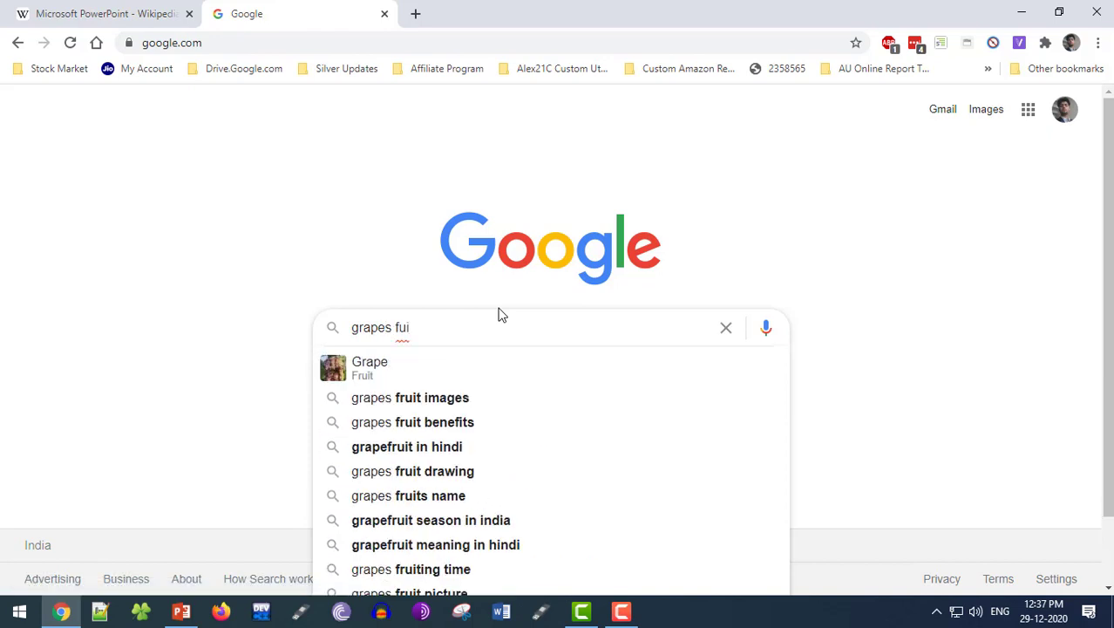
key("BackSpace")
key("BackSpace")
key("BackSpace")
key("BackSpace")
key("BackSpace")
key("BackSpace")
type("fruit")
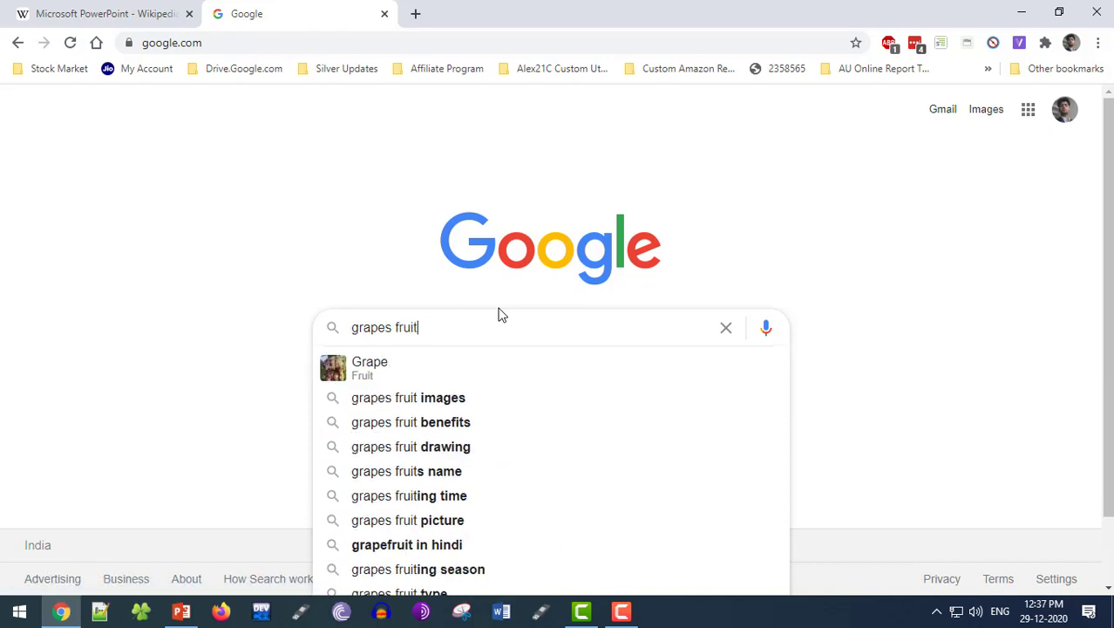
key("Return")
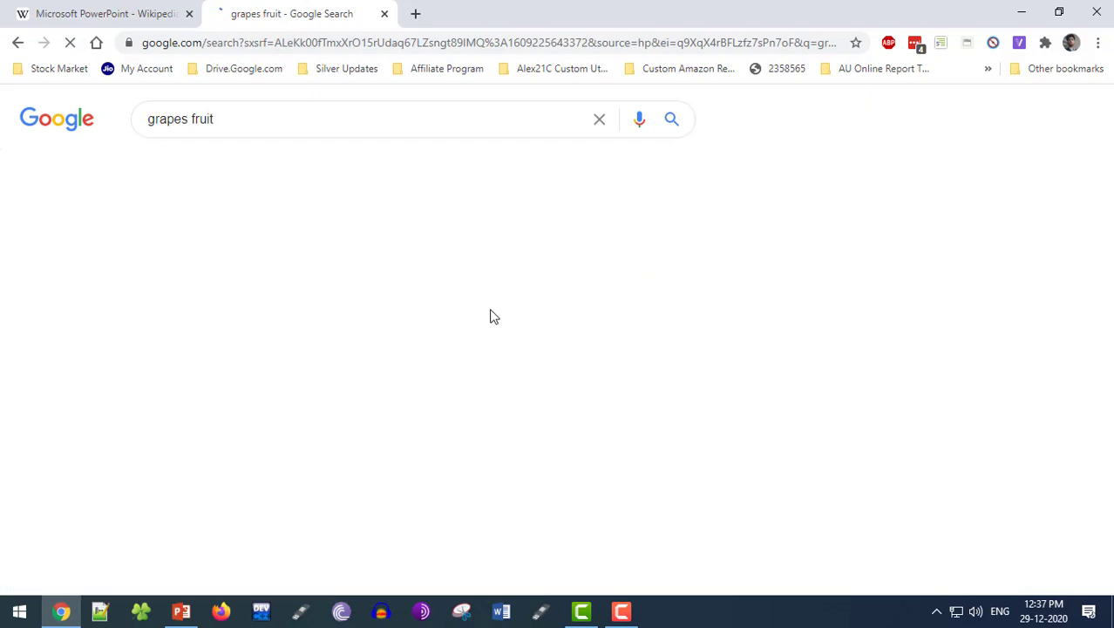
Copy the NDTV Food picture of green and red grapes from the image results and switch back to PowerPoint.
left_click(229, 165)
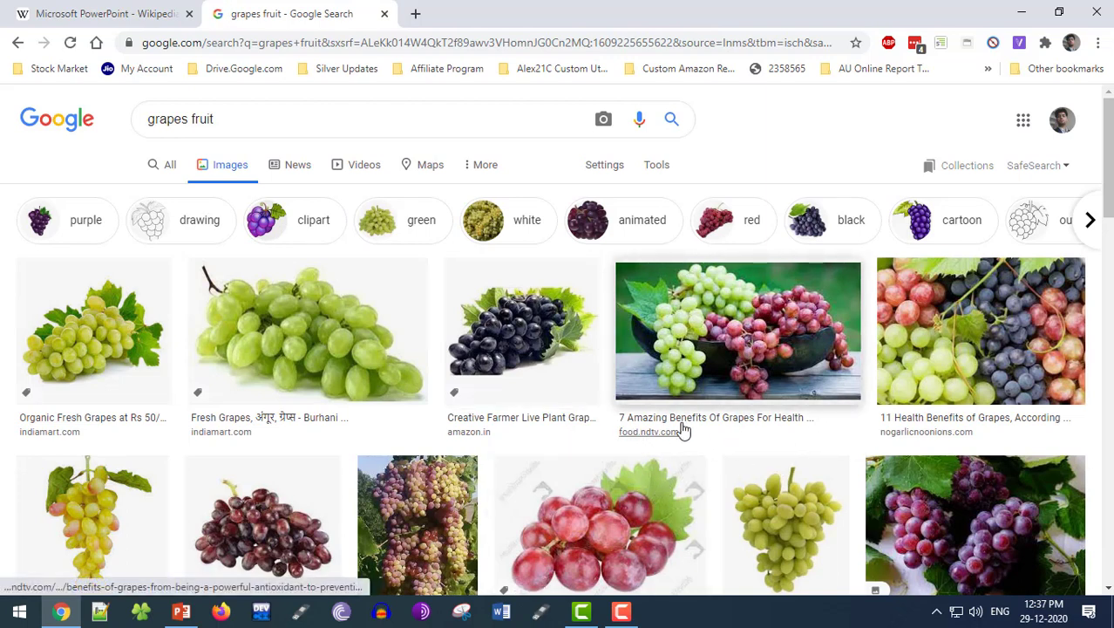
left_click(735, 349)
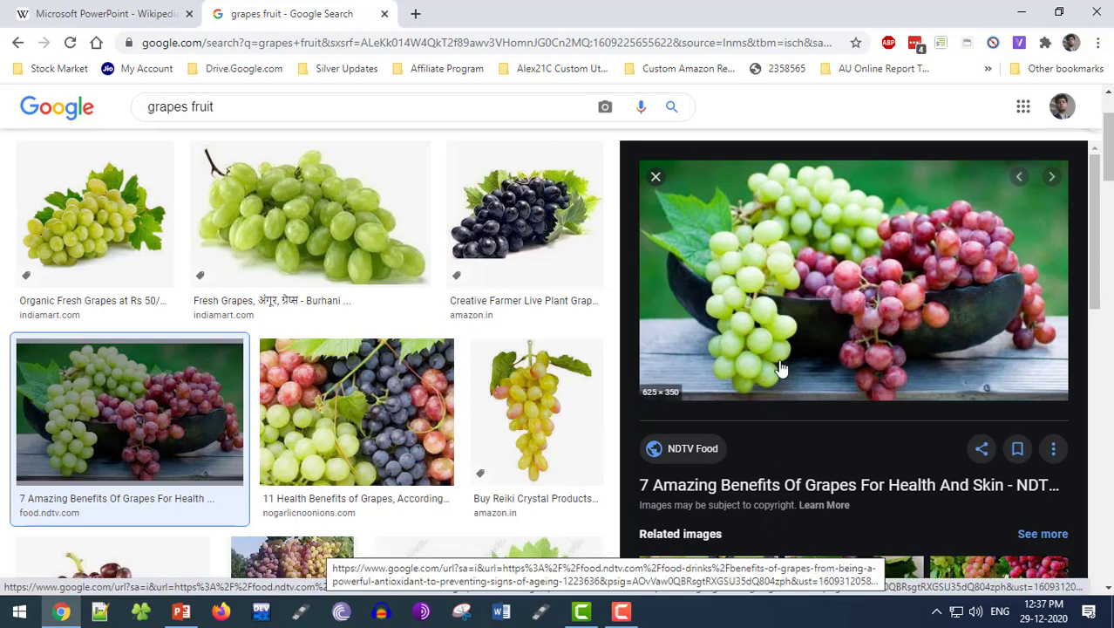
right_click(786, 277)
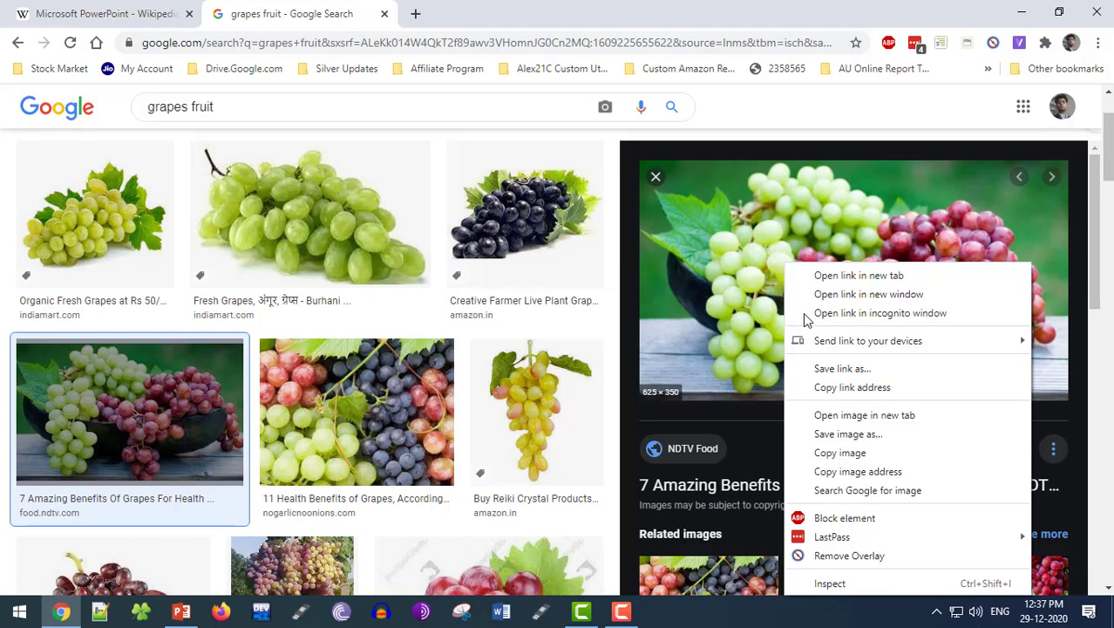
left_click(848, 458)
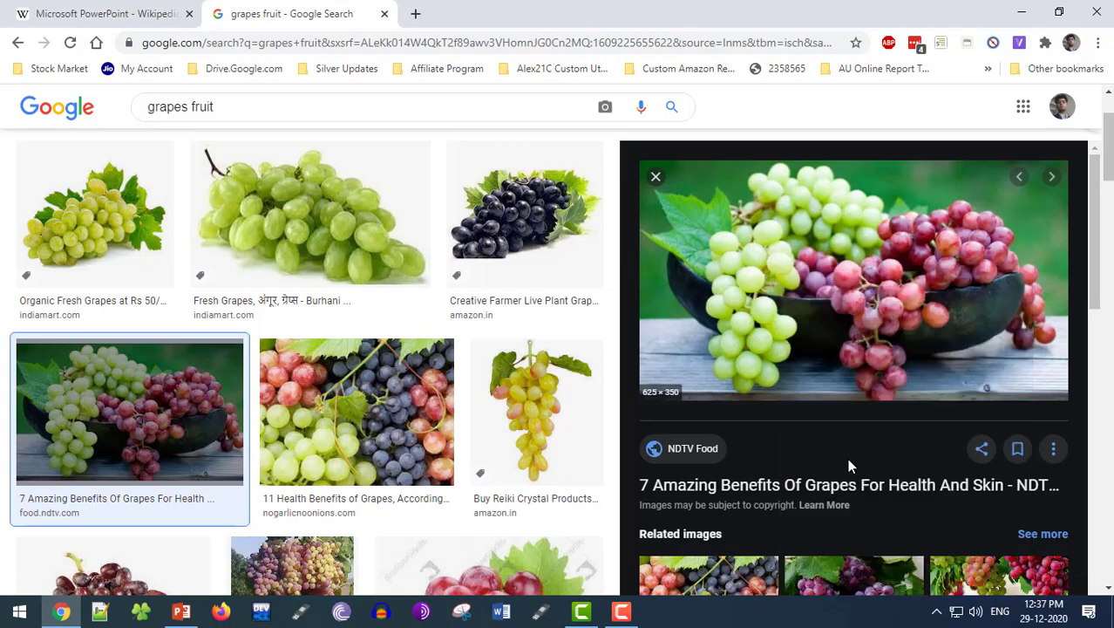
left_click(181, 613)
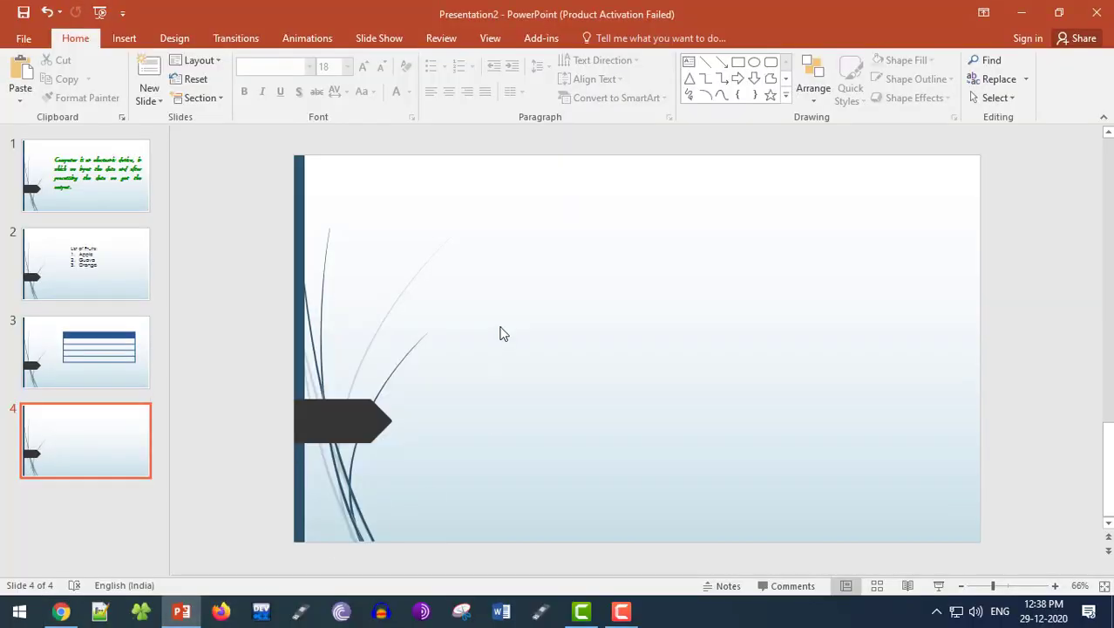
Paste the copied grapes image onto slide 4 as a picture and delete it.
right_click(525, 246)
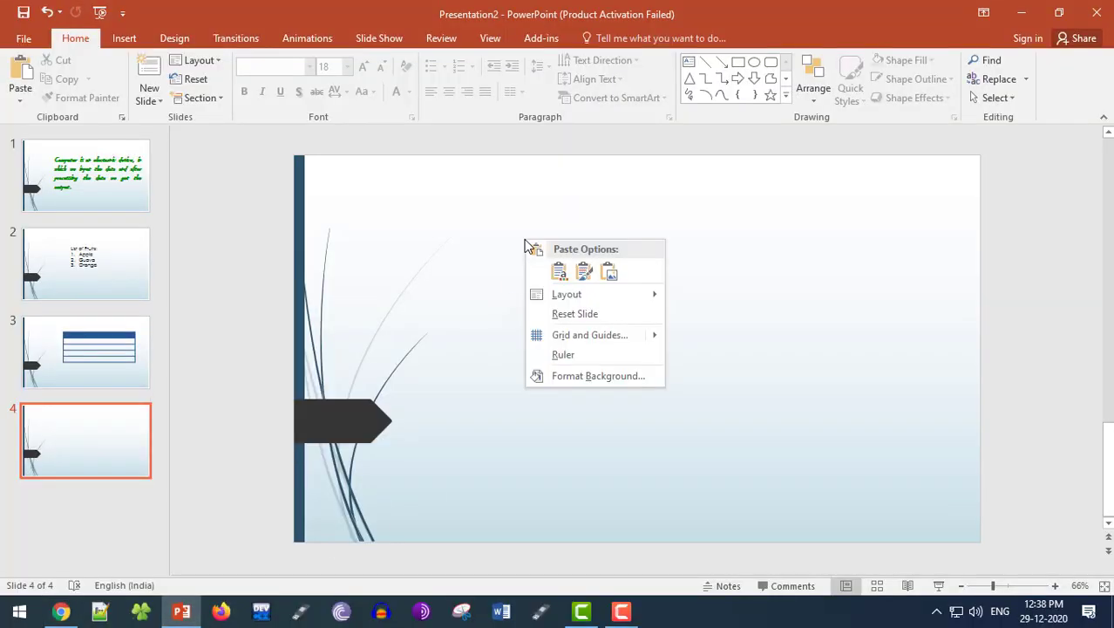
left_click(610, 272)
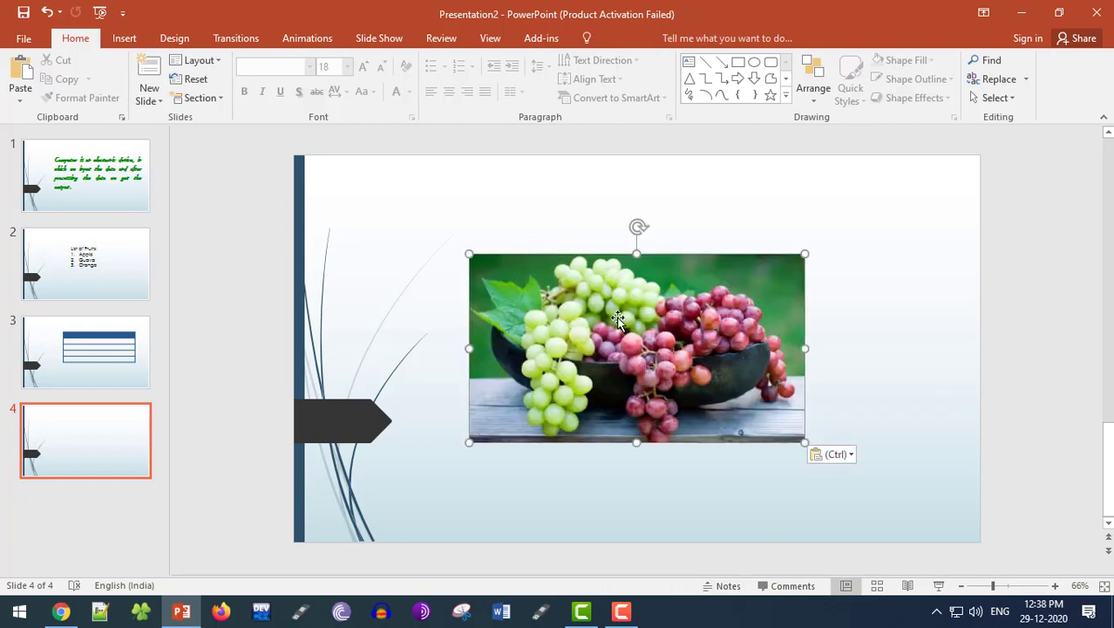
left_click_drag(622, 347, 626, 321)
key("Delete")
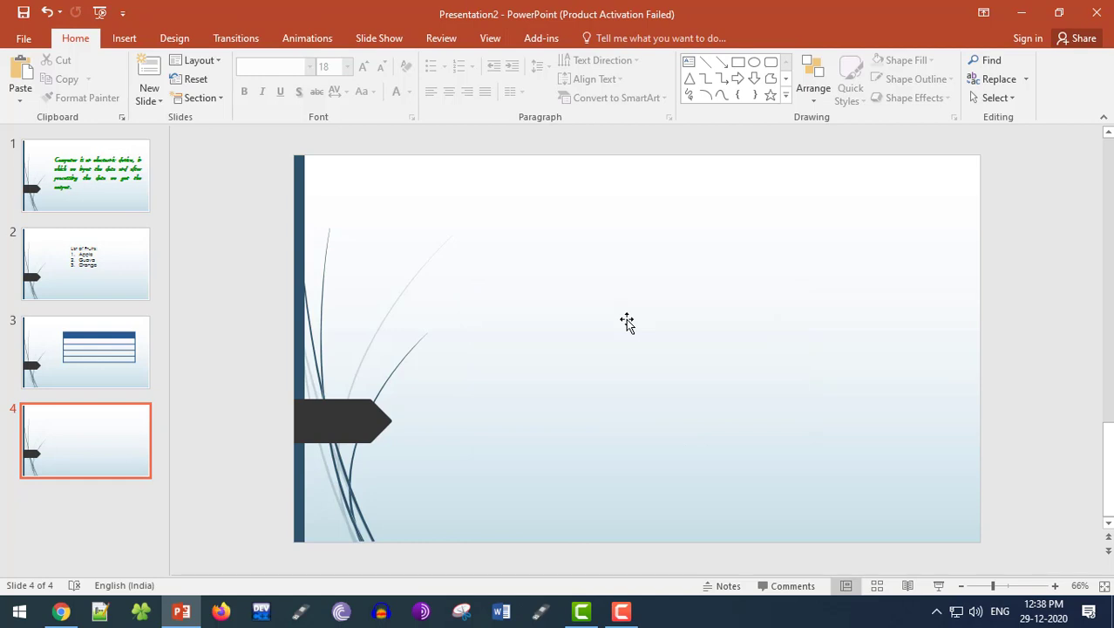
Paste the copied grapes image onto slide 4, move it to the middle of the slide and deselect it.
key("ctrl+v")
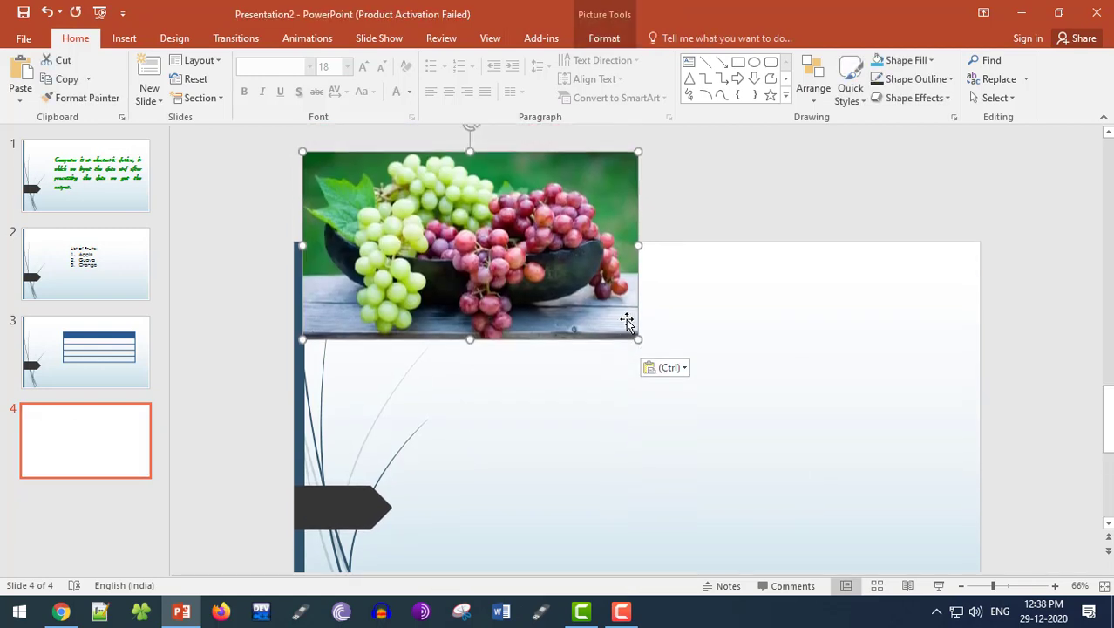
left_click_drag(577, 331, 745, 508)
left_click_drag(640, 416, 637, 398)
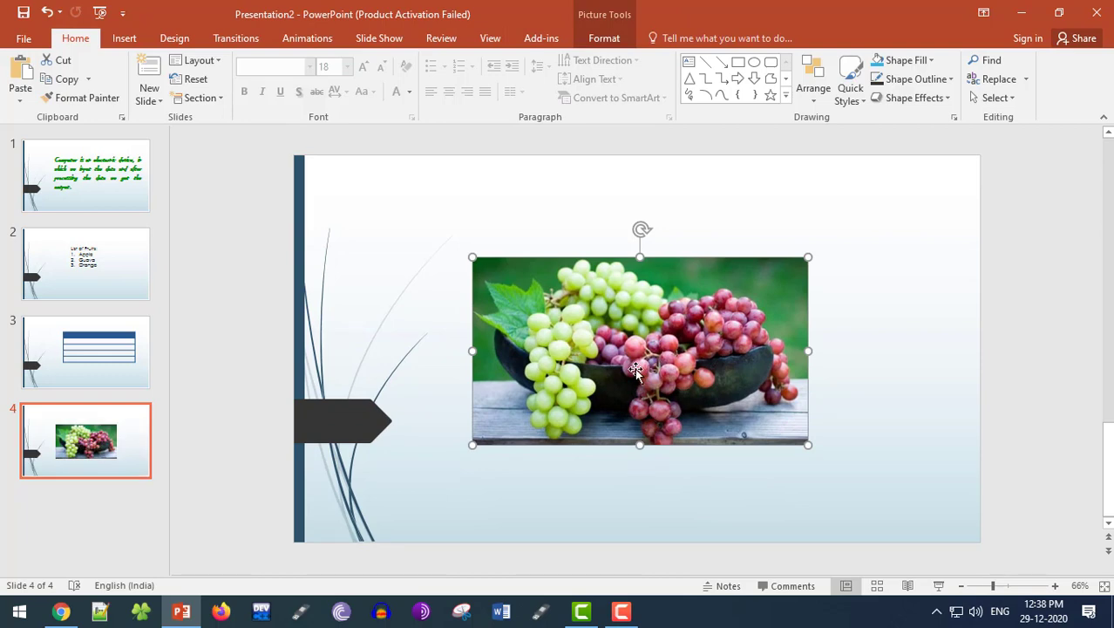
key("alt+Tab")
key("alt+Tab")
left_click(638, 475)
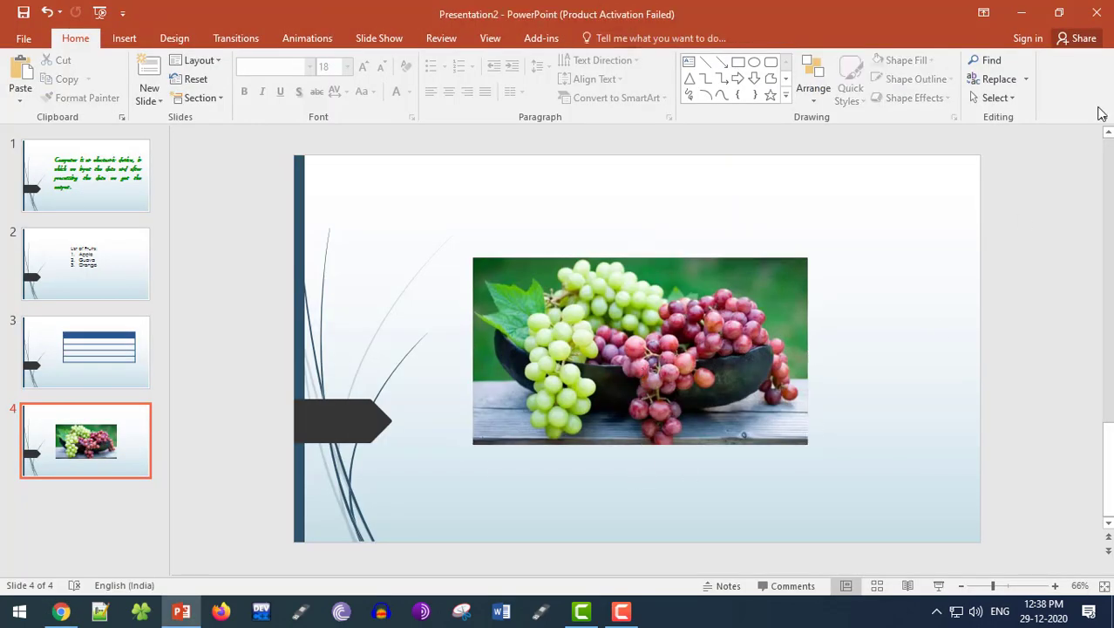
Minimize the PowerPoint and Chrome windows and launch Paint with the Run command mspaint.
left_click(1022, 21)
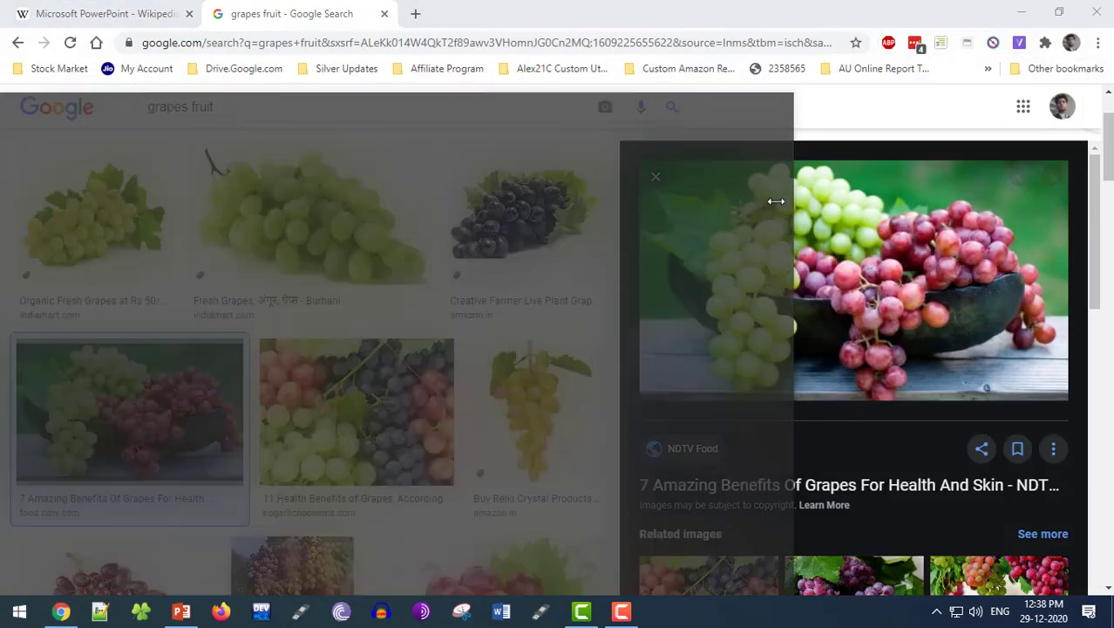
key("super")
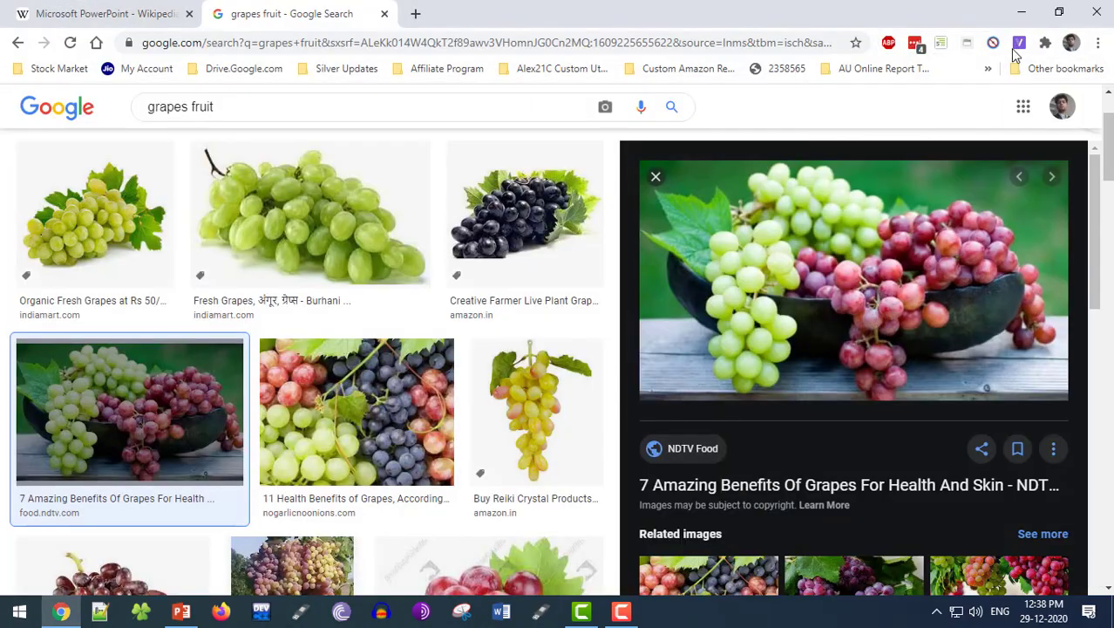
left_click(1017, 14)
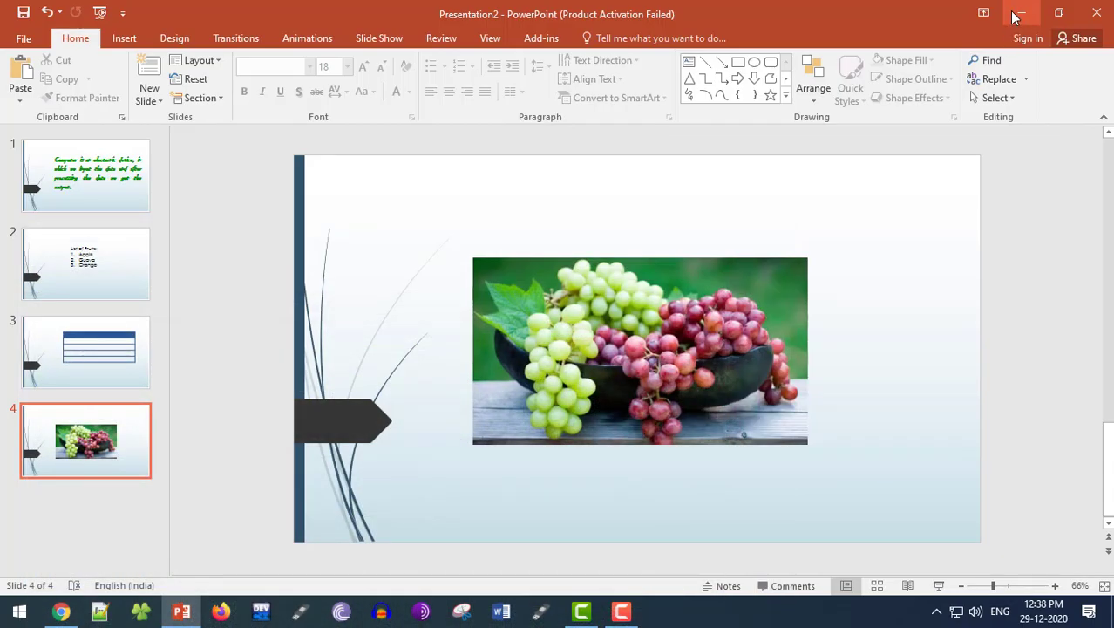
left_click(1018, 14)
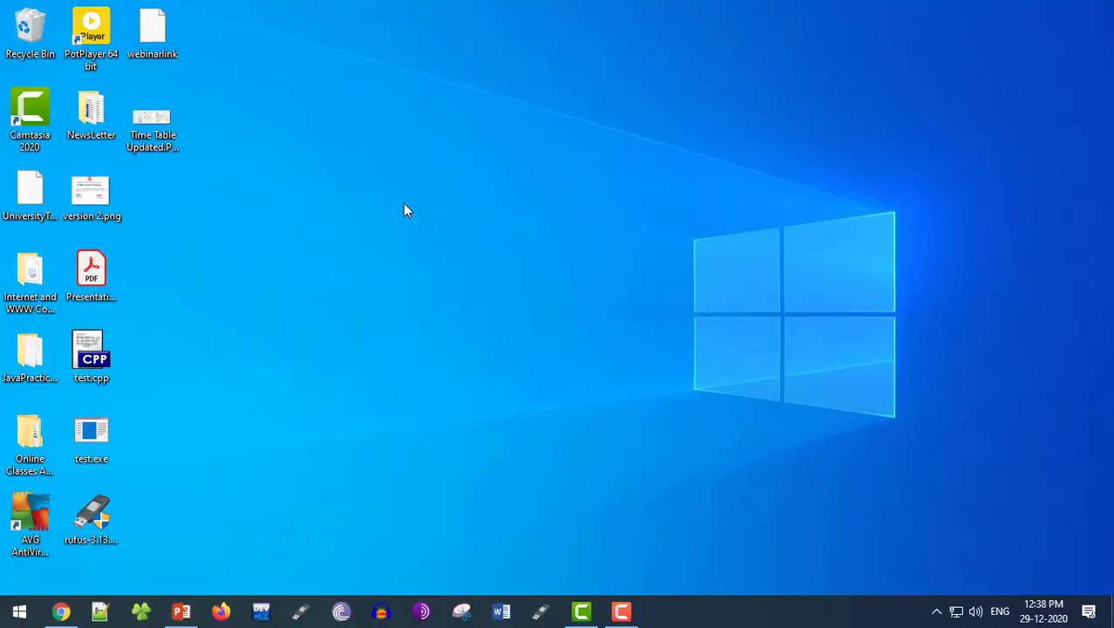
key("super+r")
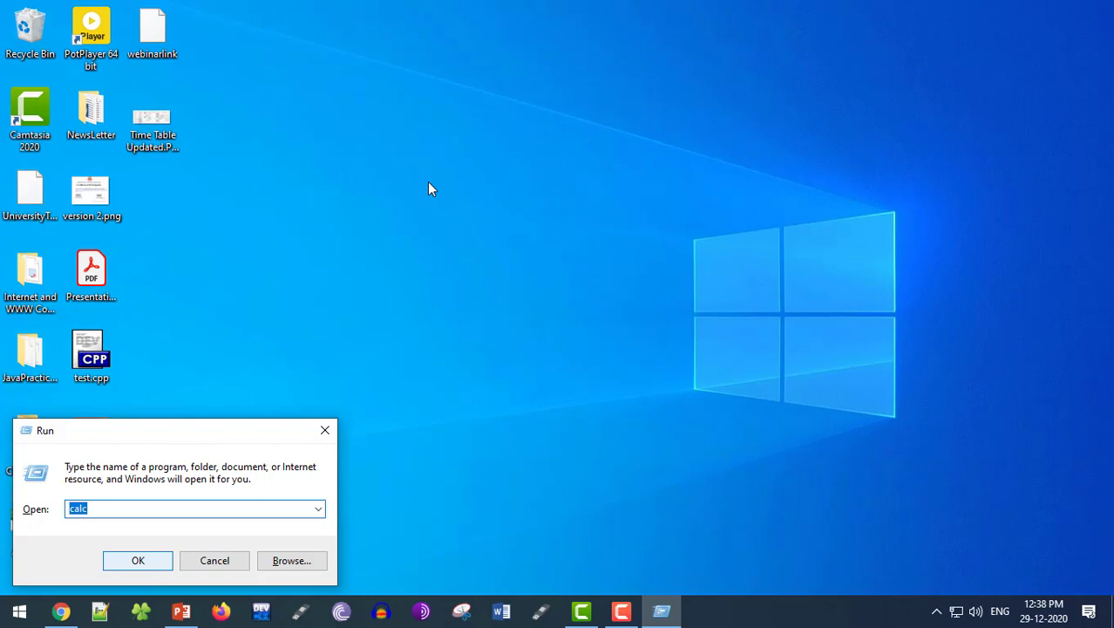
type("mspaint")
key("Return")
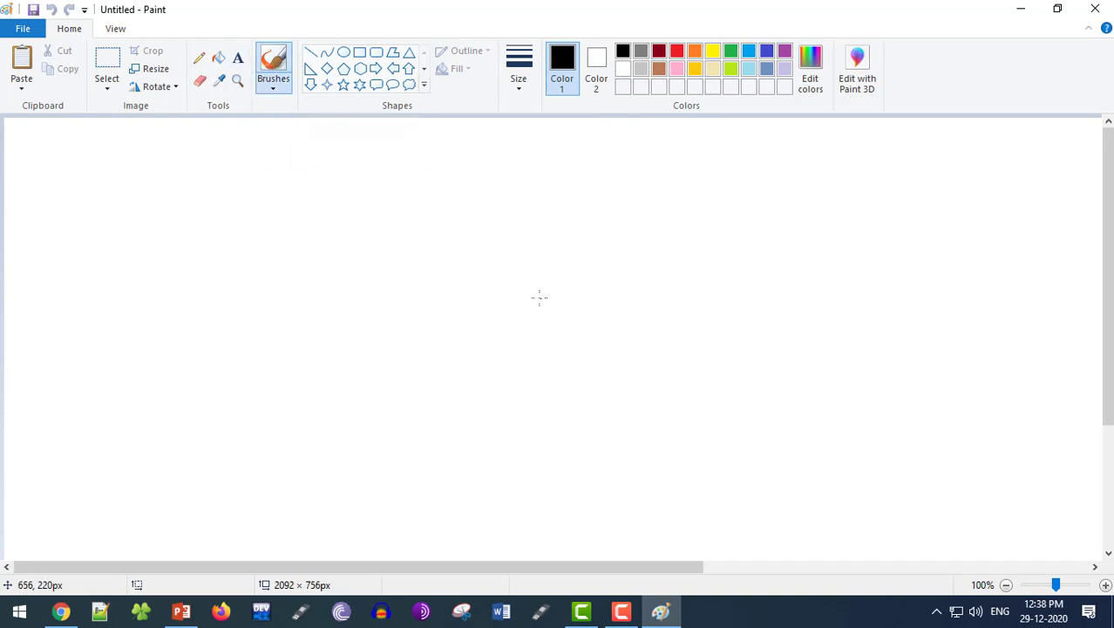
Draw the black brush outline of a large apple with a stem and a veined leaf beside it.
mouse_move(540, 297)
left_mouse_down()
mouse_move(407, 314)
mouse_move(480, 494)
mouse_move(671, 481)
mouse_move(725, 302)
mouse_move(597, 223)
mouse_move(539, 297)
mouse_move(537, 238)
mouse_move(573, 159)
mouse_move(542, 204)
left_mouse_up()
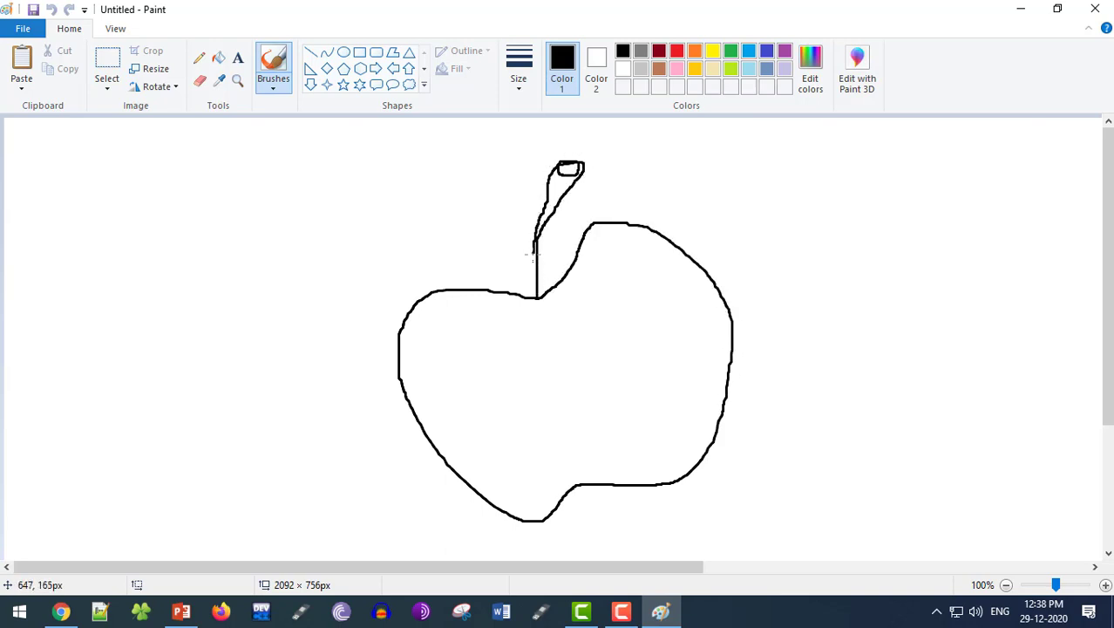
mouse_move(513, 242)
left_mouse_down()
mouse_move(488, 184)
mouse_move(253, 169)
mouse_move(327, 247)
mouse_move(471, 277)
mouse_move(513, 235)
mouse_move(338, 194)
mouse_move(315, 200)
left_mouse_up()
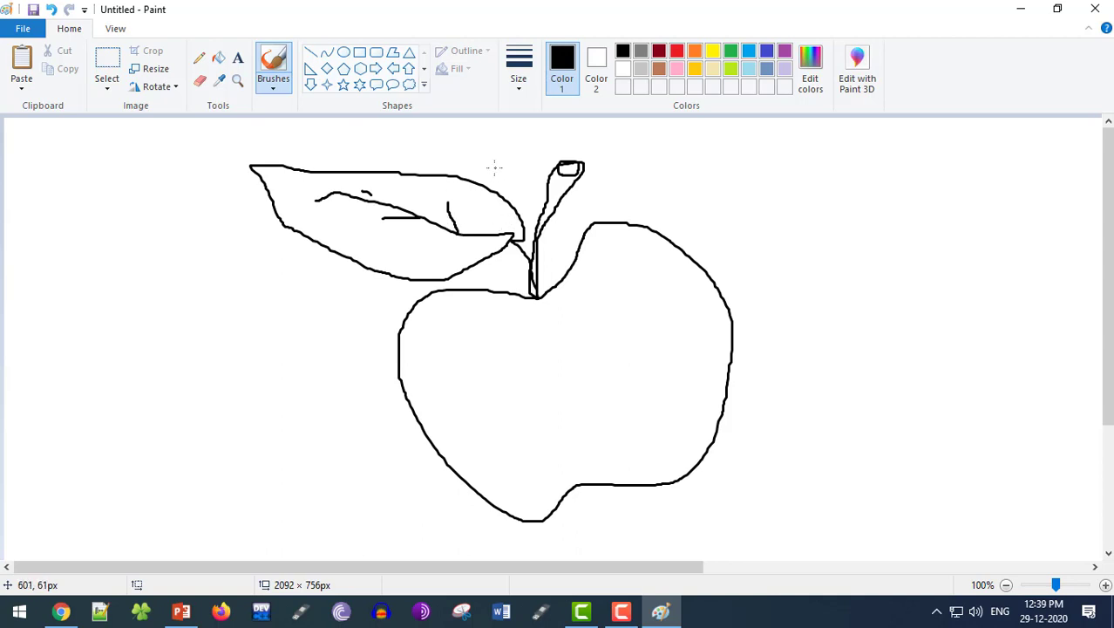
Fill the apple with red, the leaf with green and all parts of the stem with dark red.
left_click(219, 57)
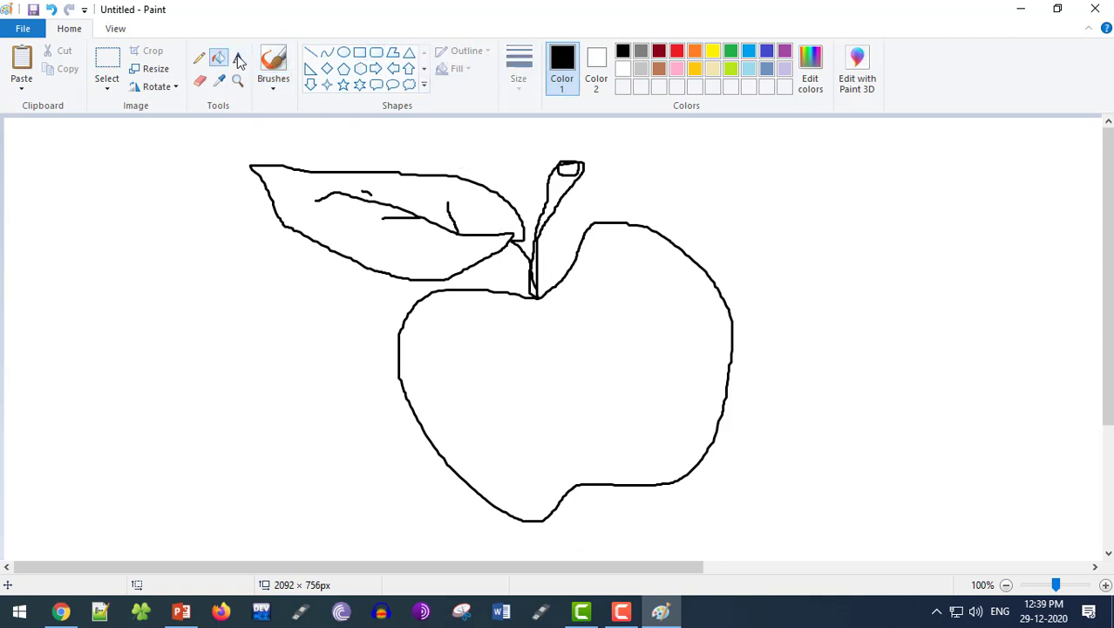
left_click(676, 51)
left_click(641, 347)
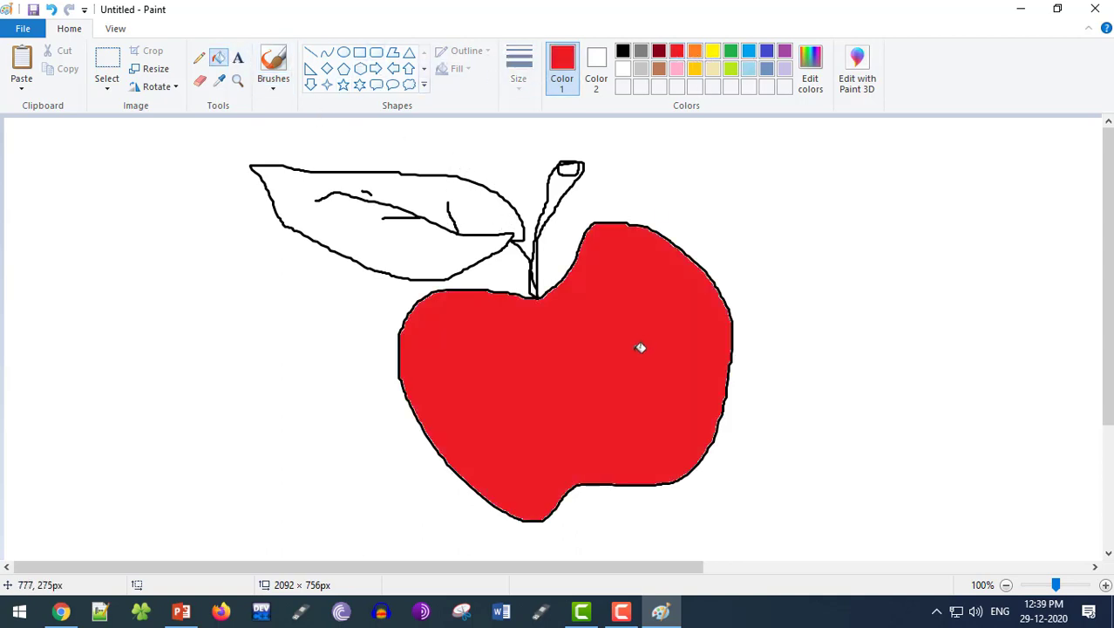
left_click(731, 50)
left_click(471, 196)
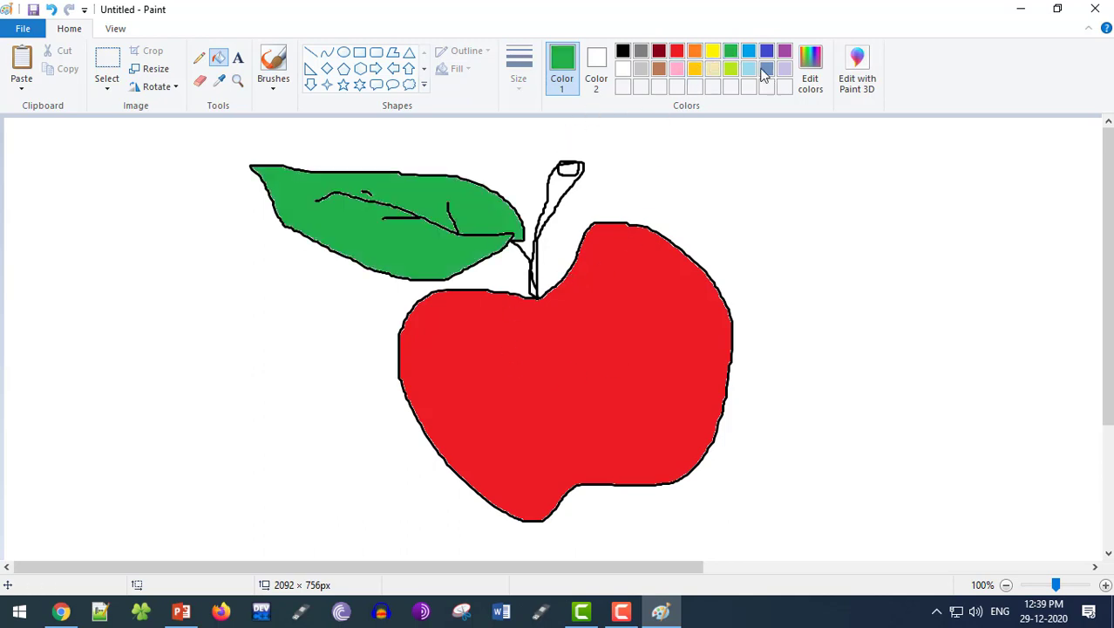
left_click(659, 50)
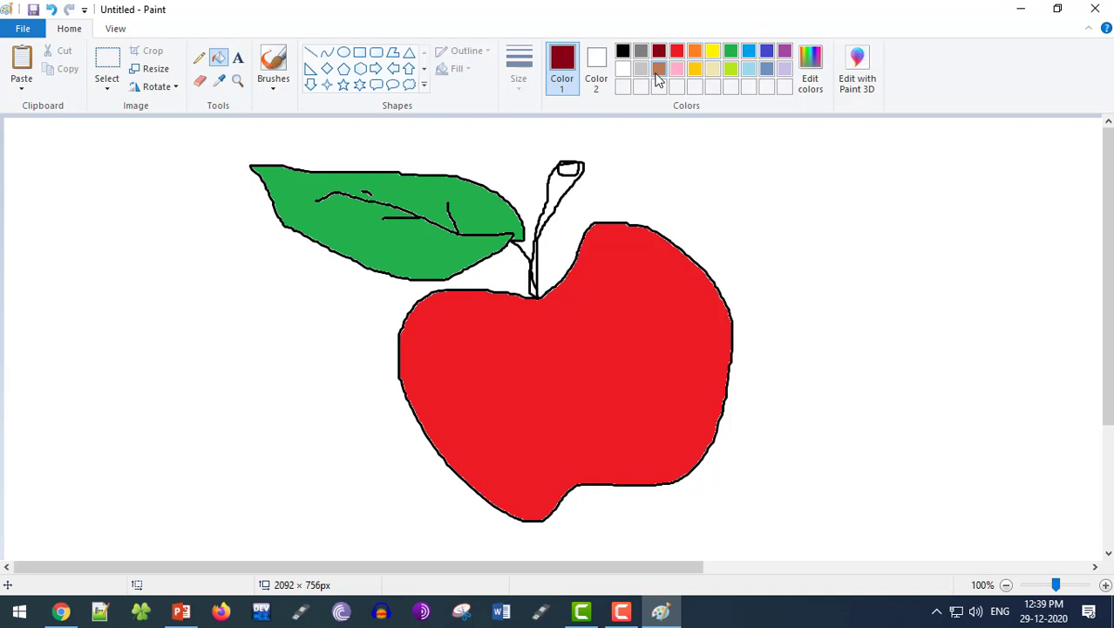
left_click(559, 185)
left_click(537, 261)
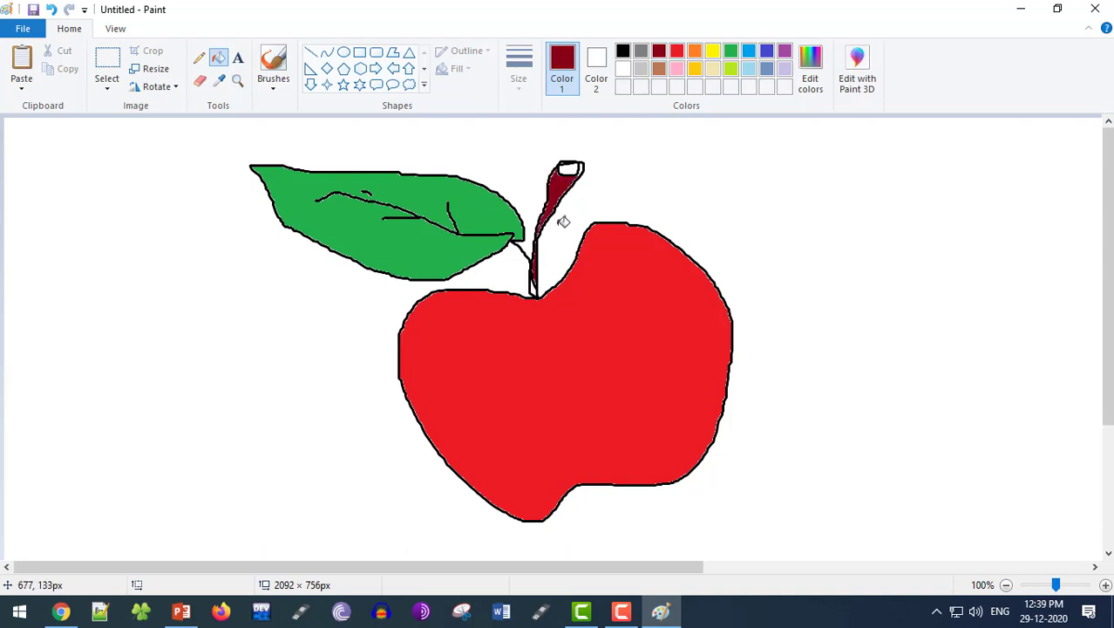
left_click(571, 171)
Crop the canvas to a rectangle around the apple drawing, about 686 × 499 px.
left_click(104, 72)
left_click_drag(208, 137, 767, 544)
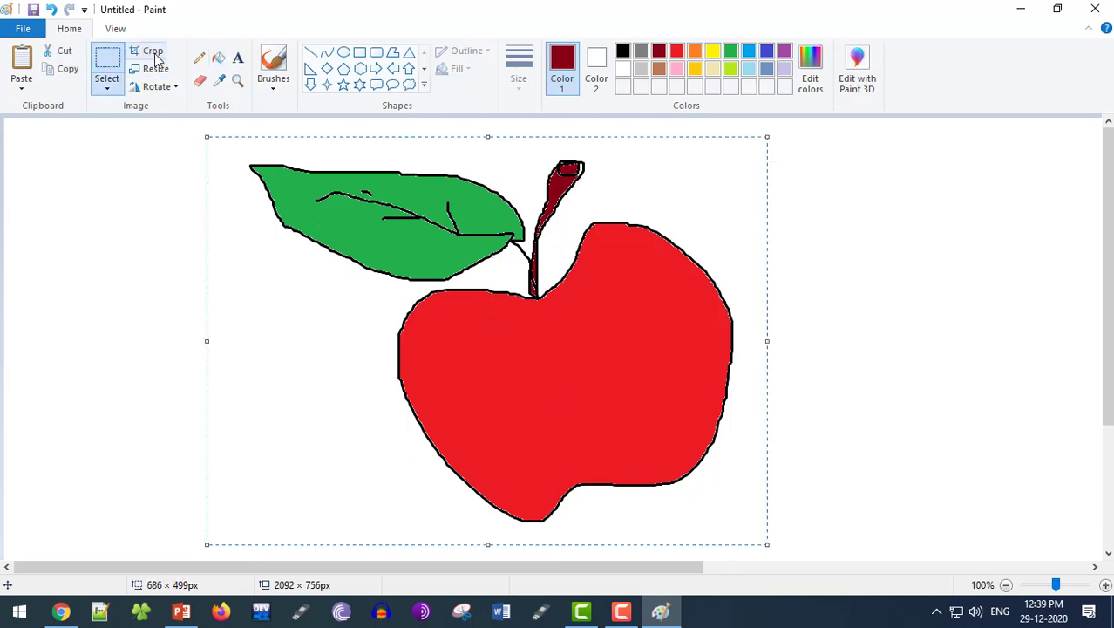
left_click(154, 53)
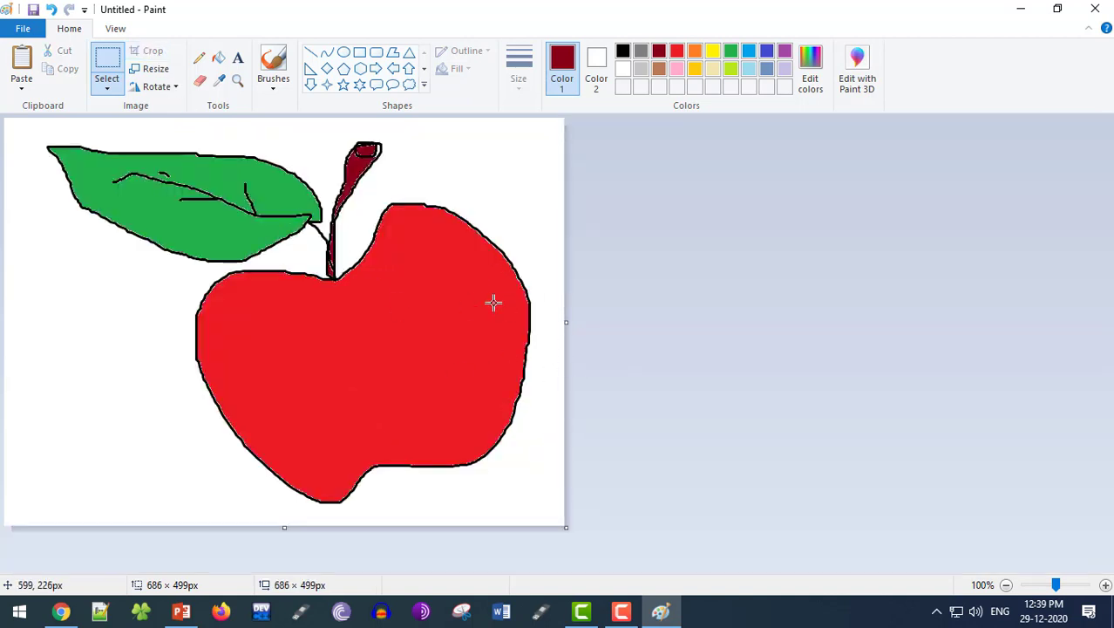
Save the drawing as a PNG file named apple in the Desktop folder.
left_click(26, 29)
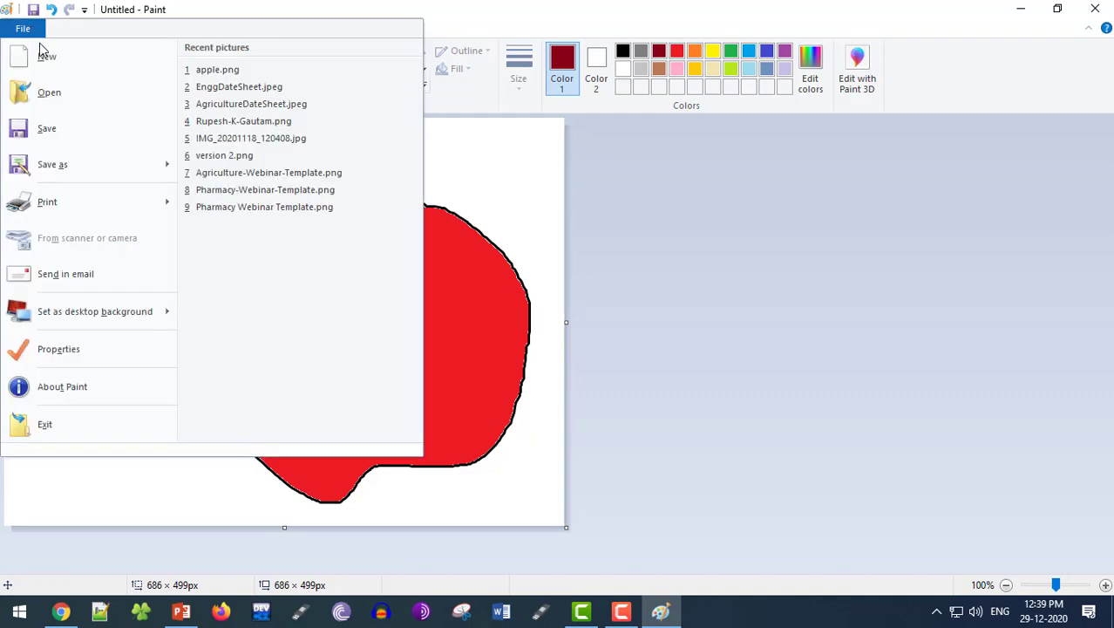
left_click(63, 131)
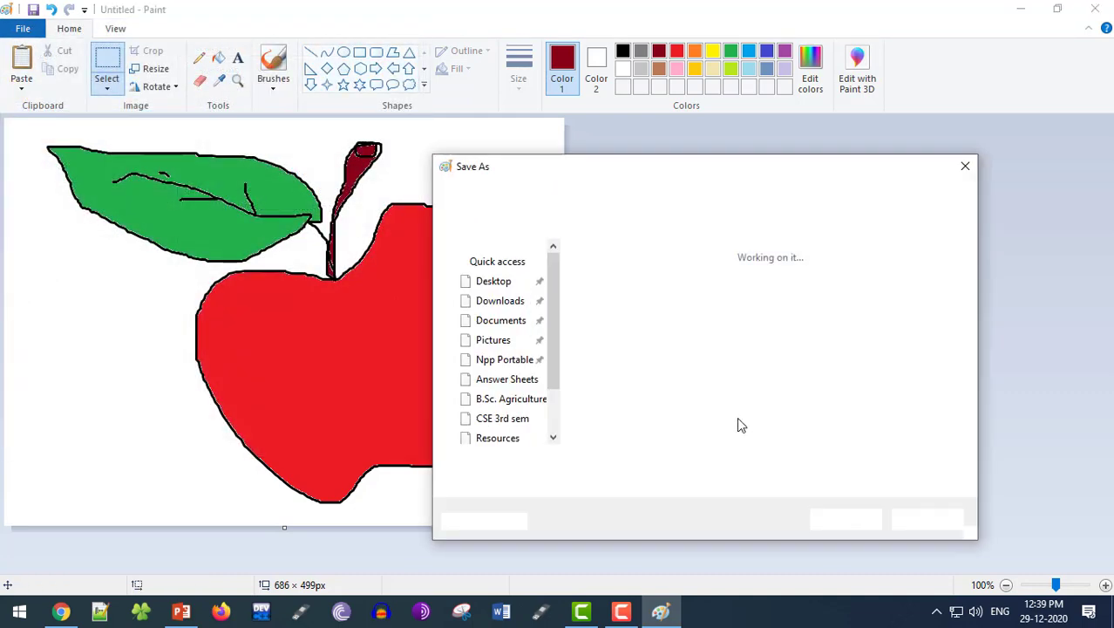
left_click(528, 280)
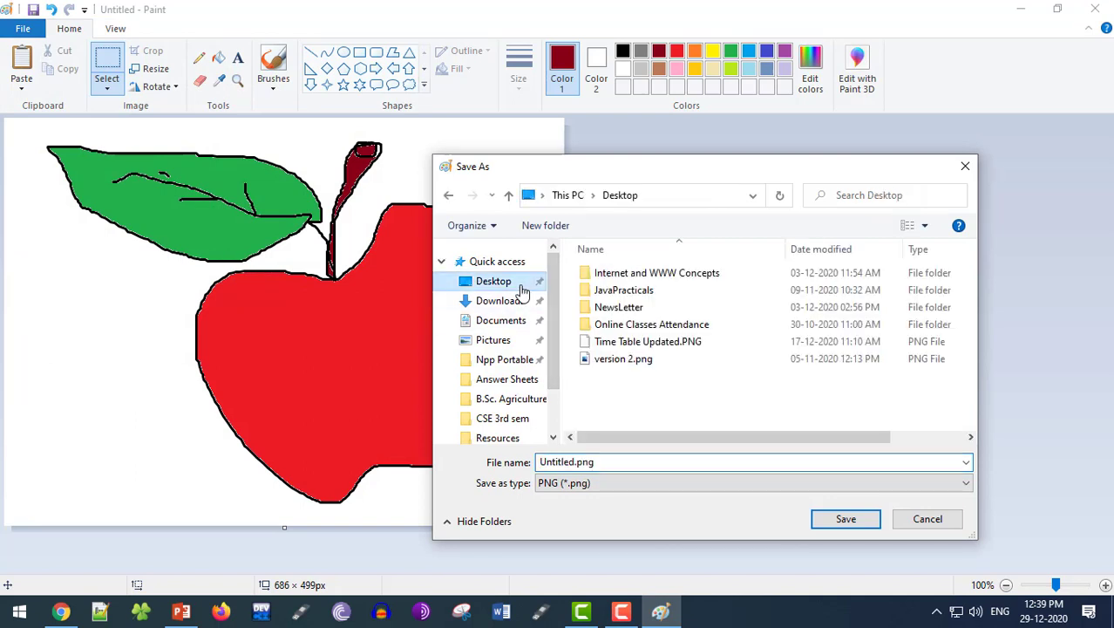
double_click(620, 461)
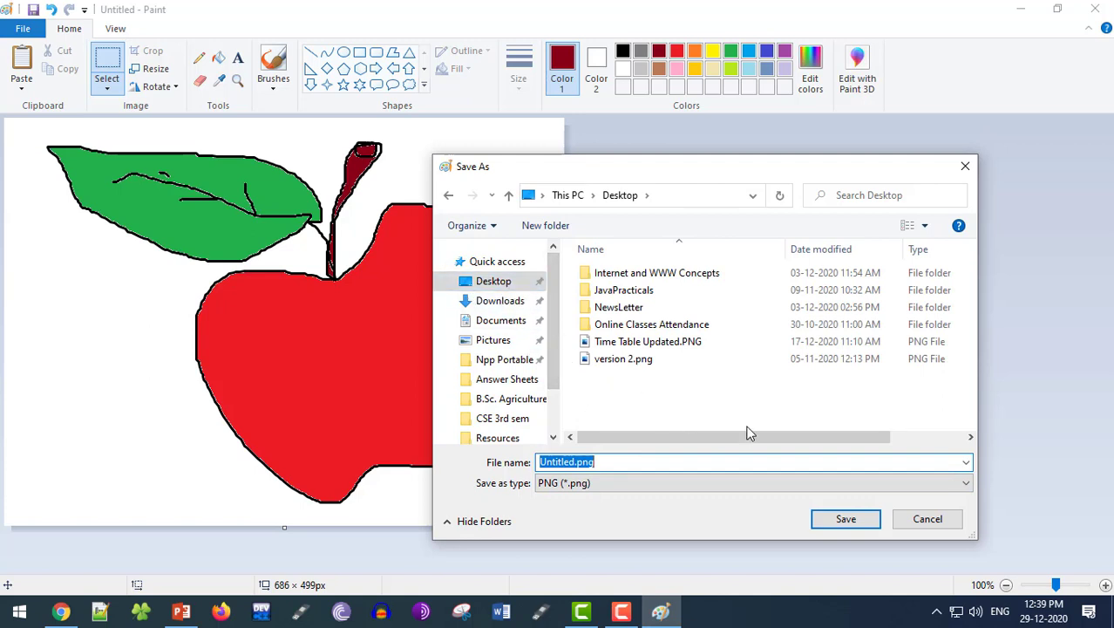
type("apple")
key("Return")
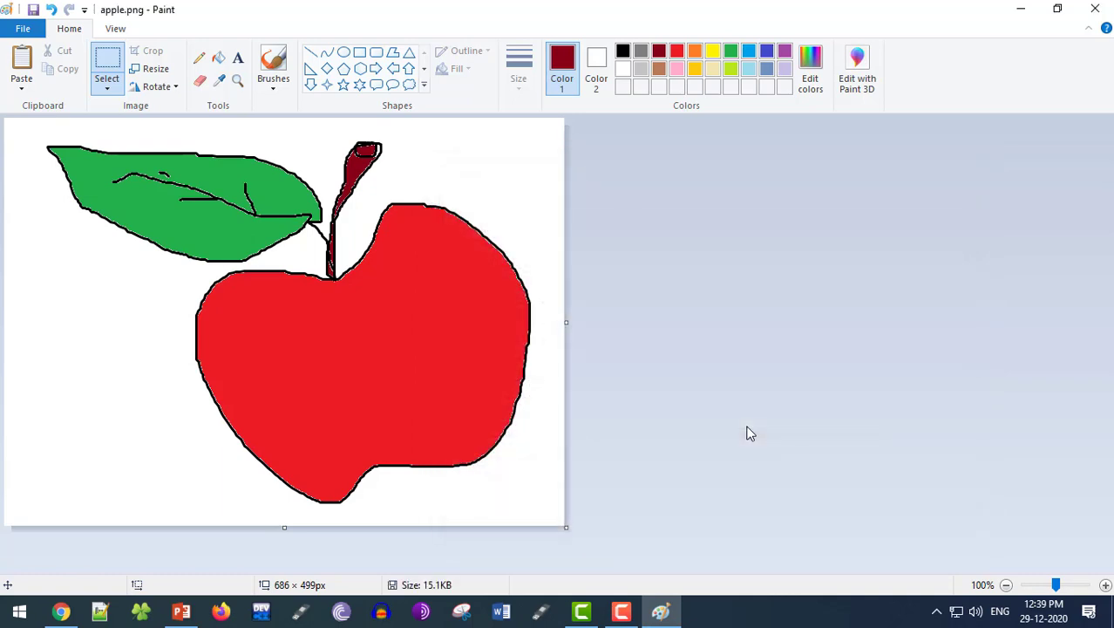
Close Paint and copy the apple.png file on the desktop.
left_click(1096, 9)
left_click_drag(146, 193, 437, 197)
left_click_drag(226, 271, 154, 199)
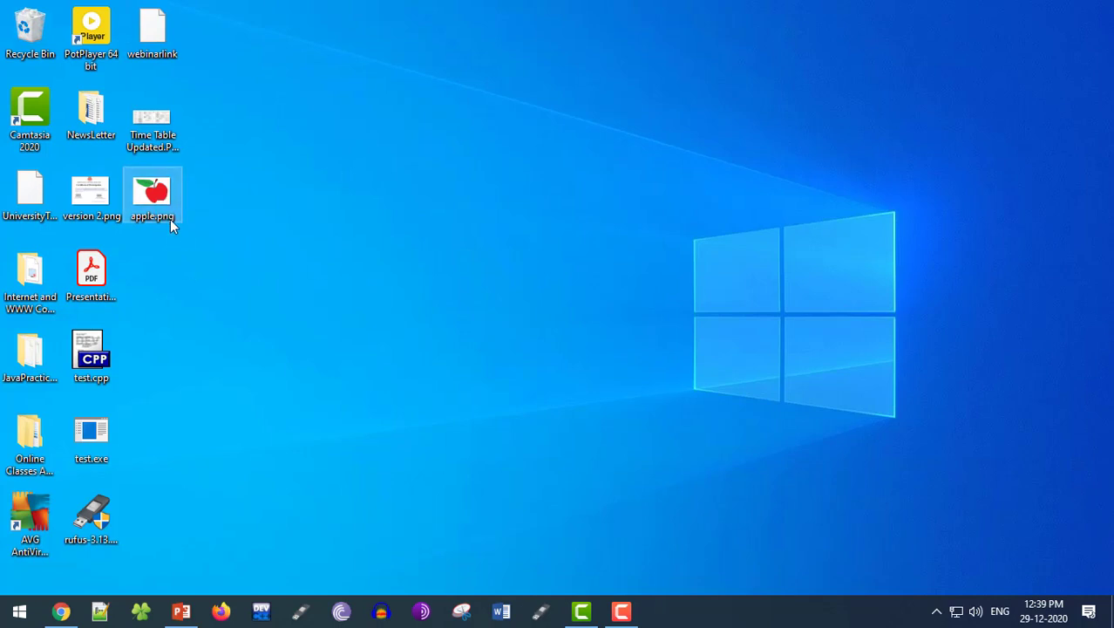
key("F2")
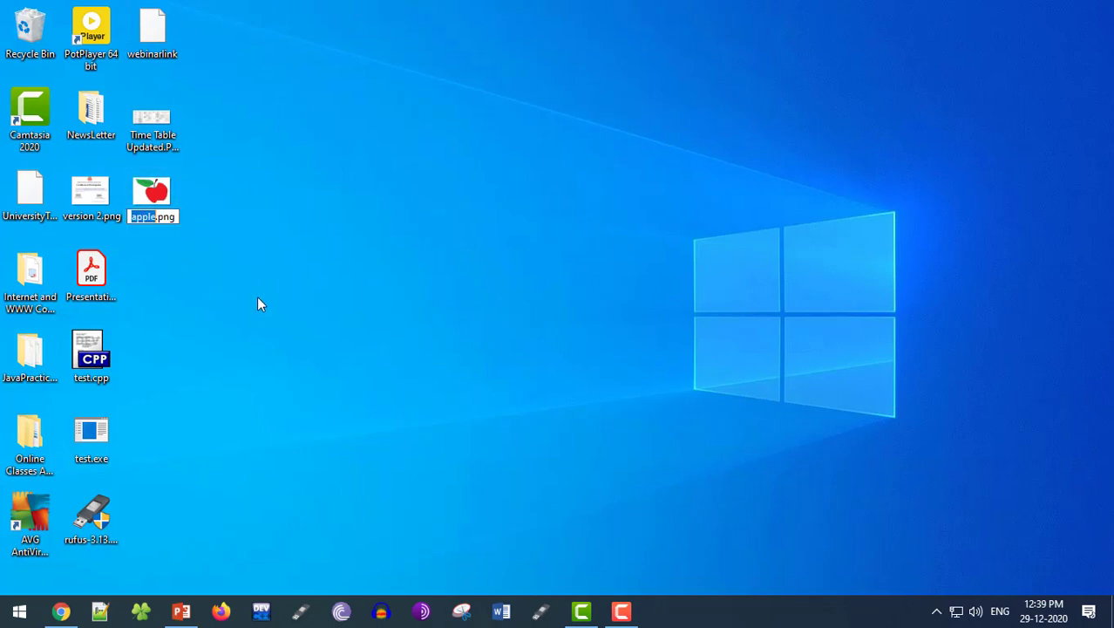
left_click(446, 361)
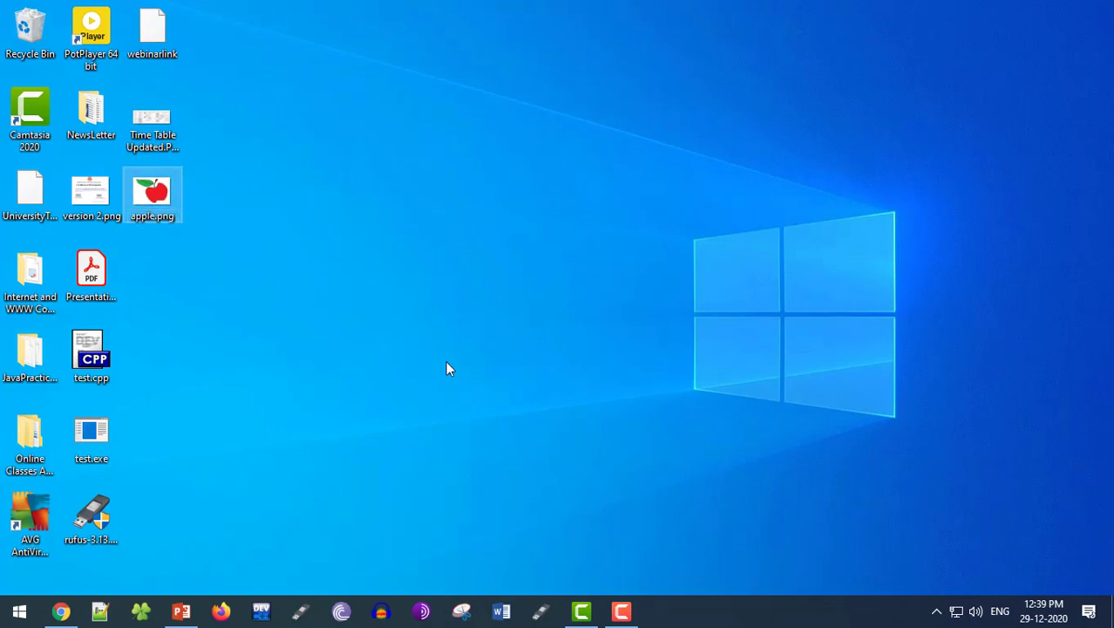
right_click(154, 201)
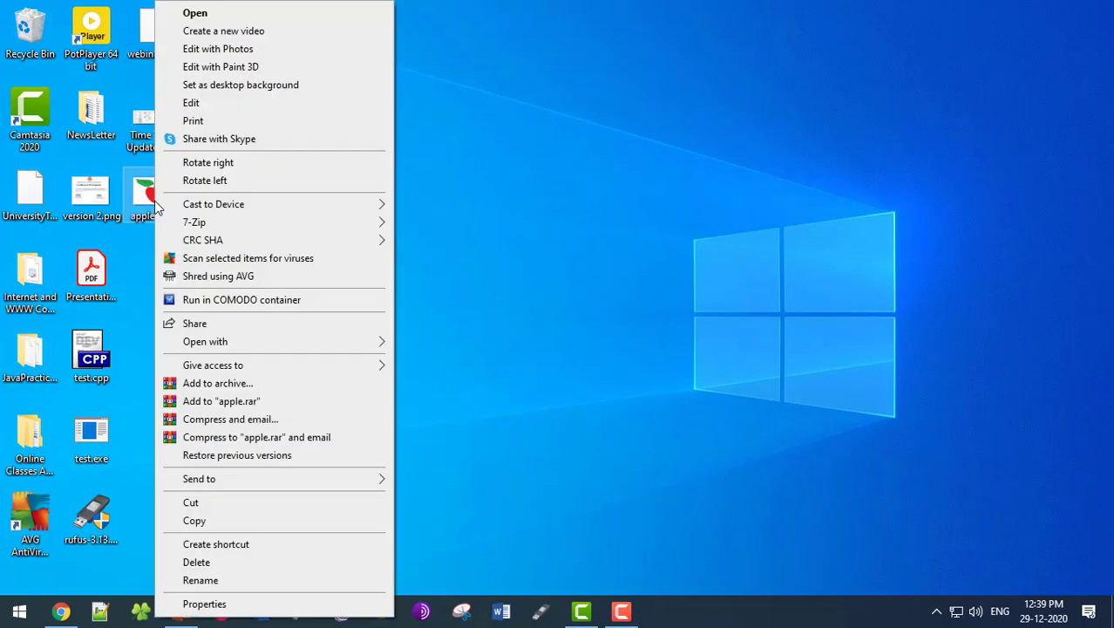
left_click(190, 523)
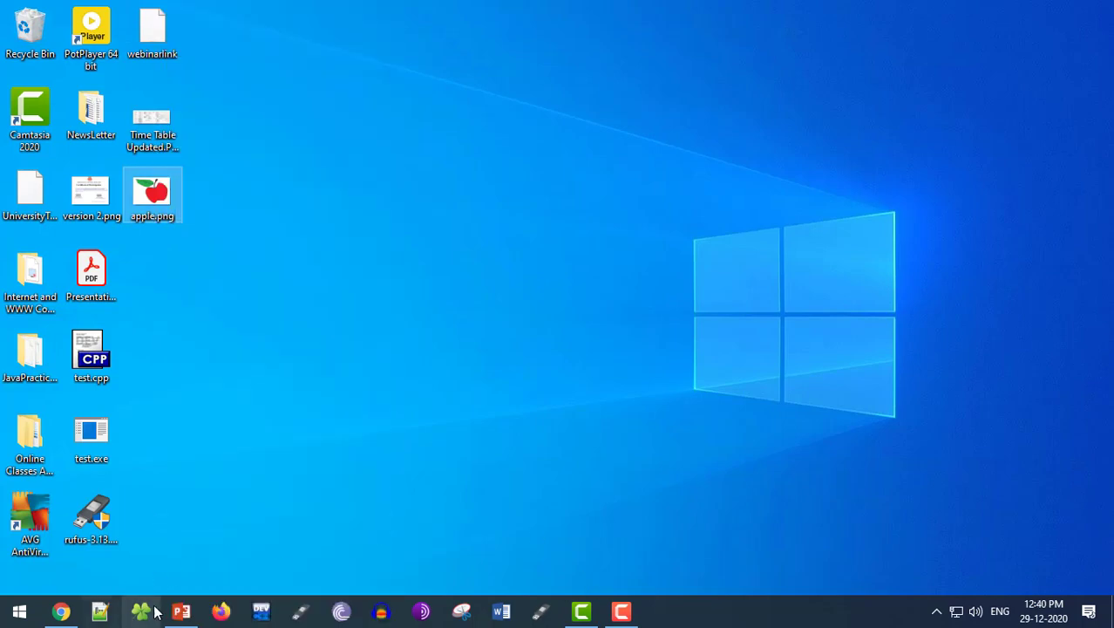
Switch to PowerPoint, duplicate slide 4 and delete the grapes picture from the new slide 5.
left_click(180, 615)
left_click(105, 439)
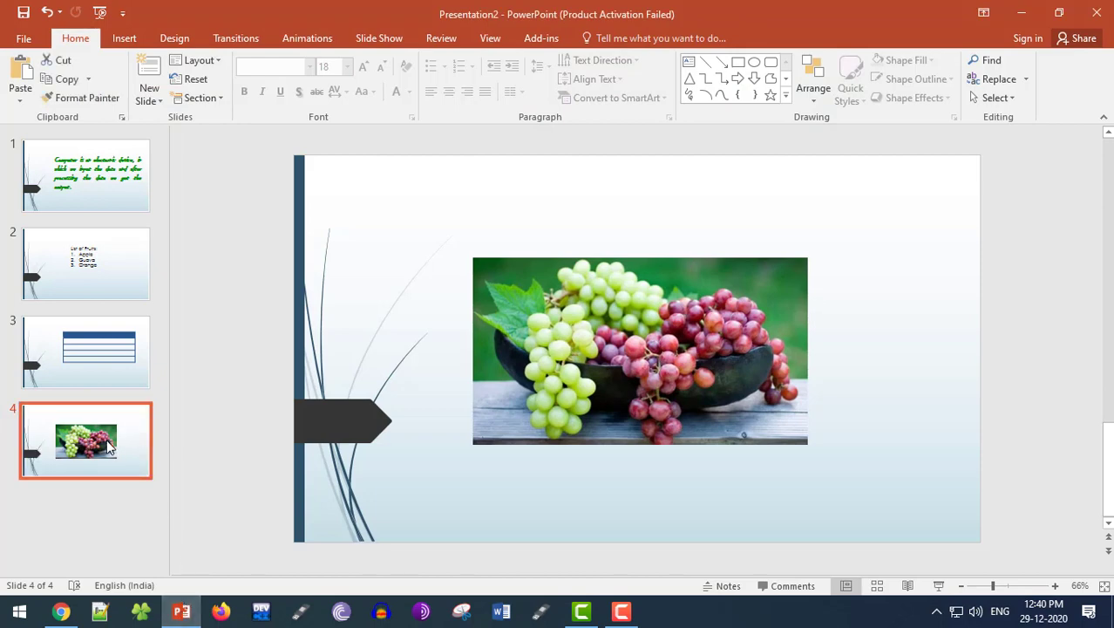
key("Return")
left_click(619, 359)
key("Delete")
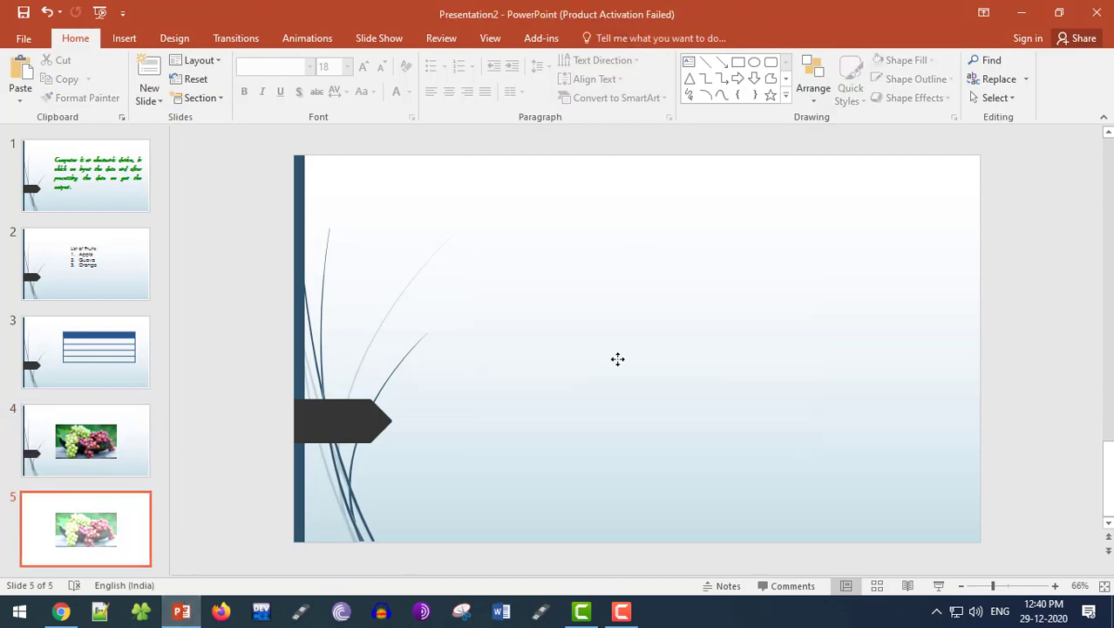
Paste the copied apple picture onto slide 5, shift it slightly down within the slide and deselect it.
right_click(621, 365)
left_click(653, 392)
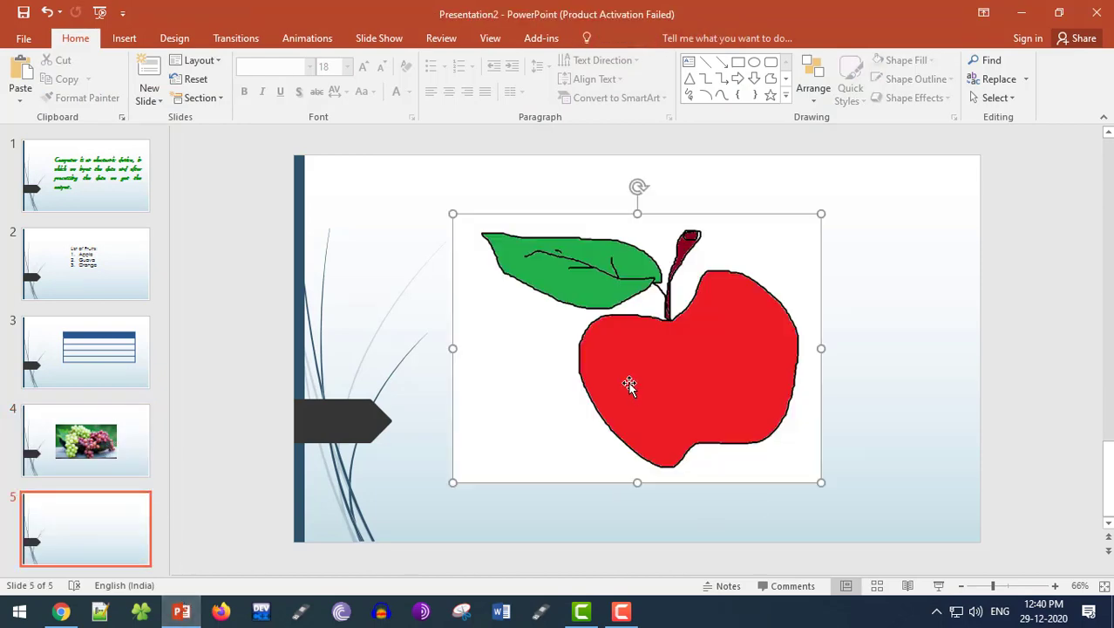
left_click_drag(643, 321, 664, 342)
left_click(911, 362)
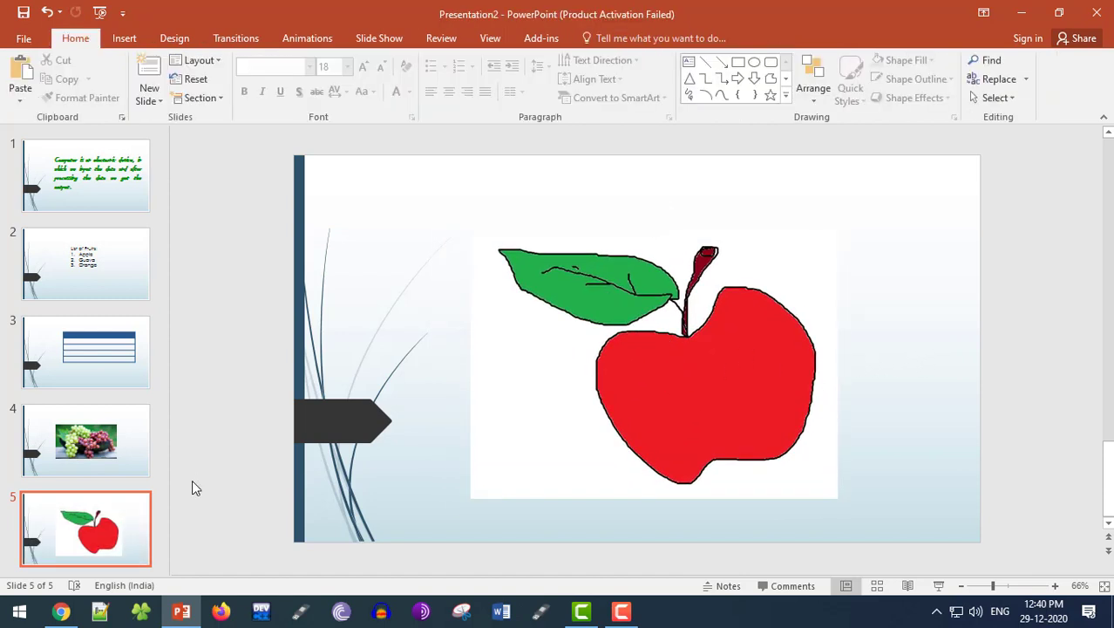
Duplicate slide 5 and delete the apple picture from the new slide 6.
left_click(135, 512)
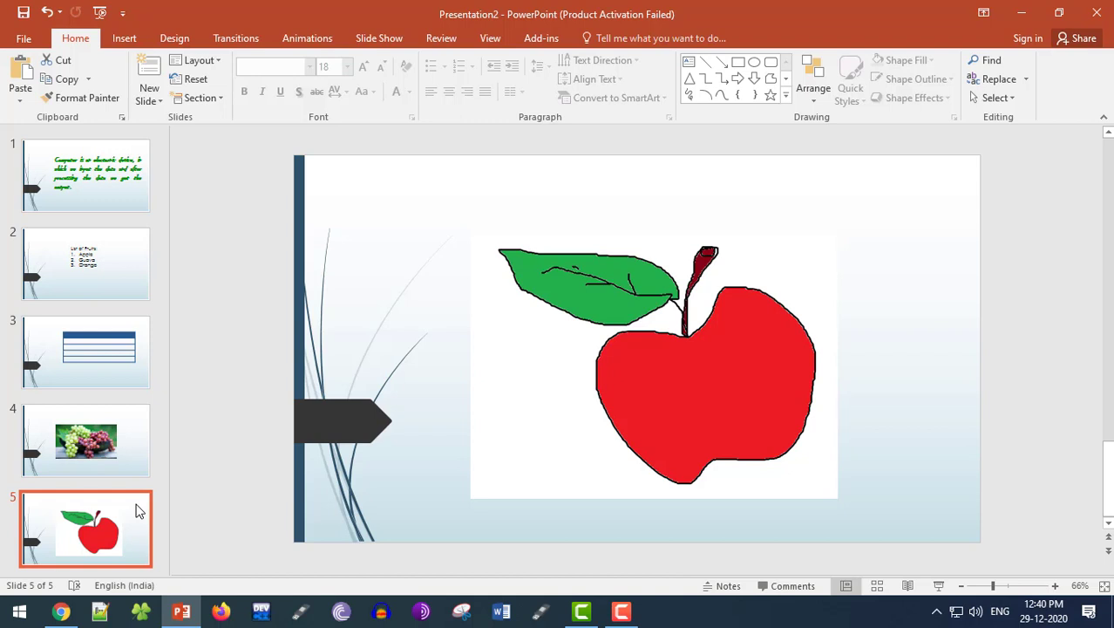
key("ctrl+d")
left_click(700, 367)
key("Delete")
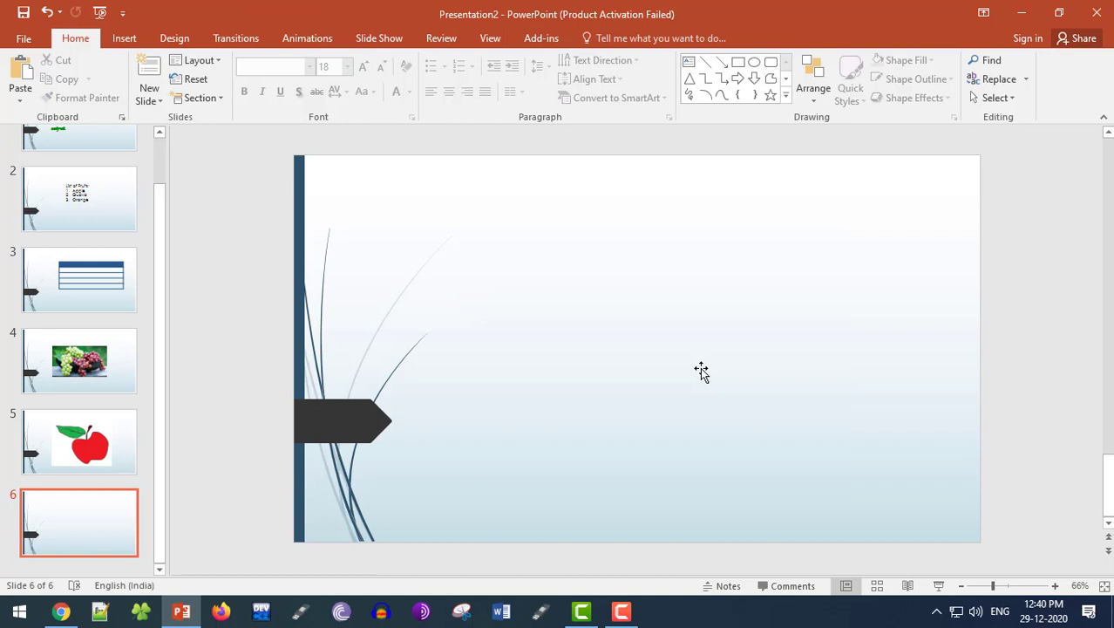
Start inserting a picture from file on slide 6, browse to the Desktop folder and show its files as large icons.
left_click(126, 39)
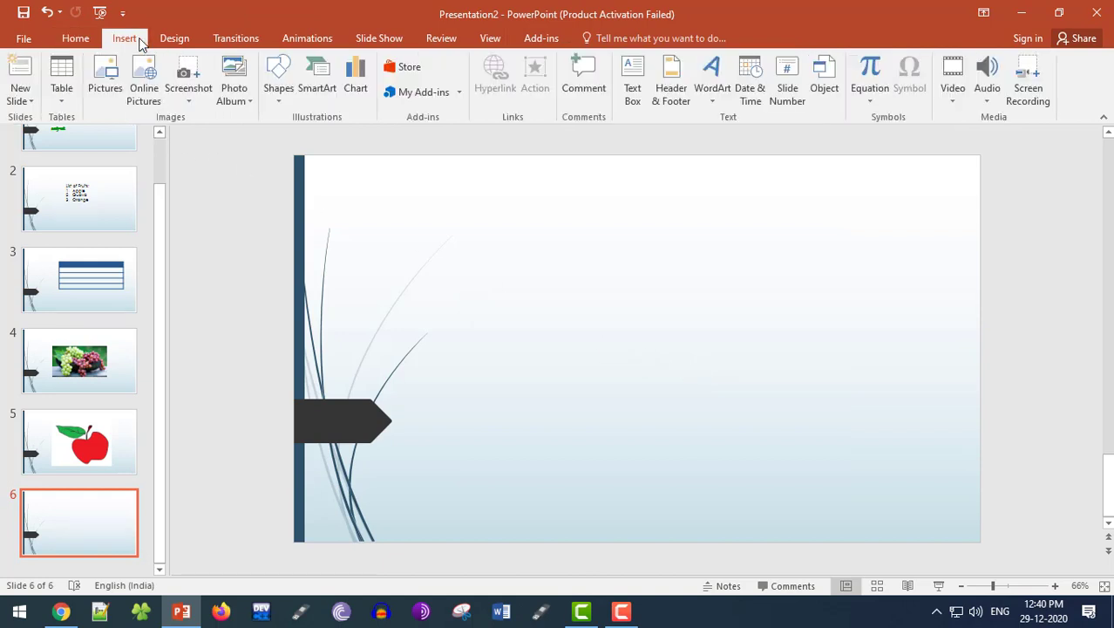
left_click(105, 94)
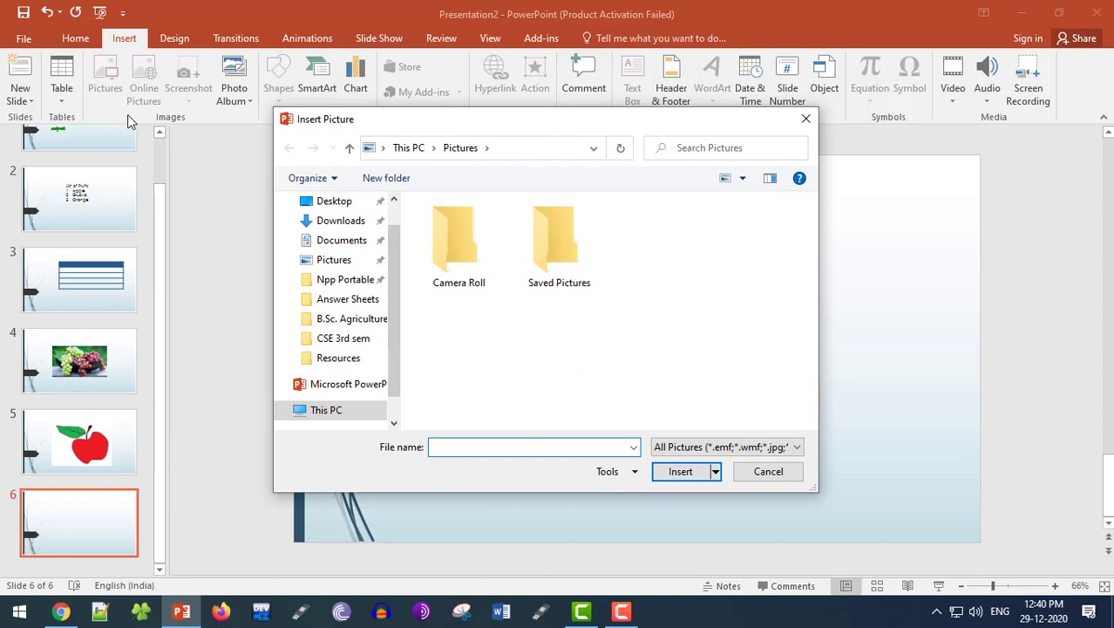
left_click_drag(365, 121, 376, 143)
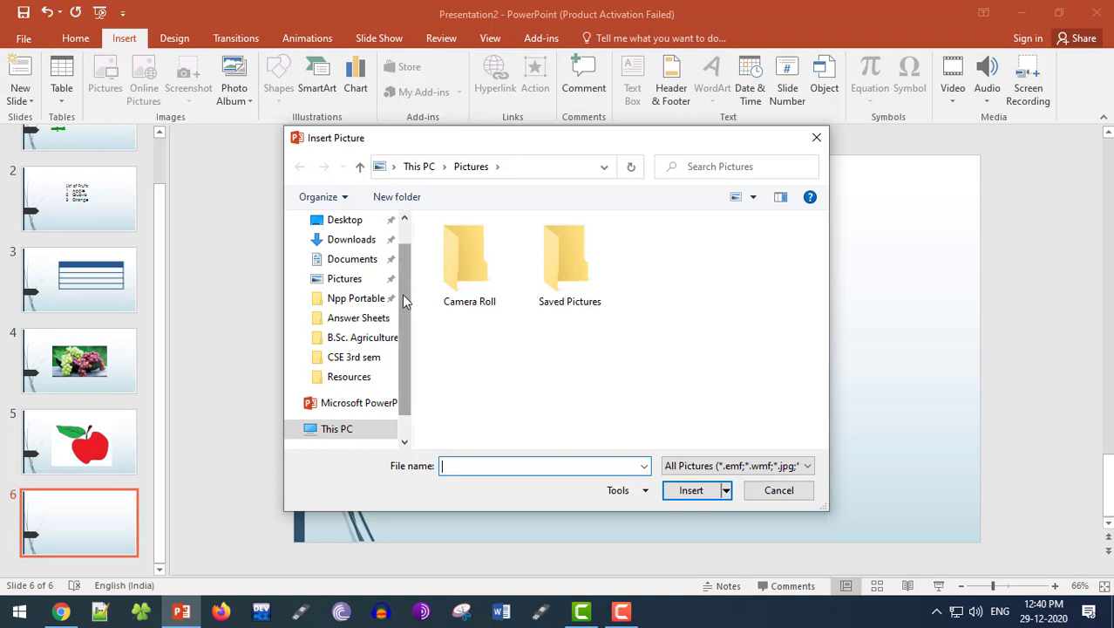
scroll(401, 253, "up", 2)
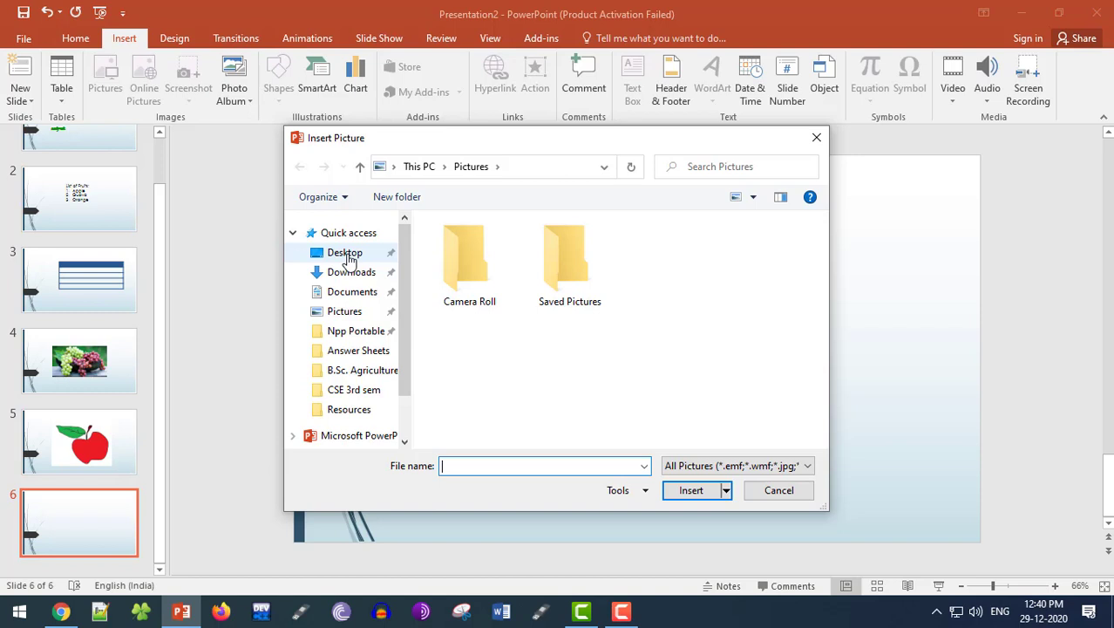
left_click(346, 253)
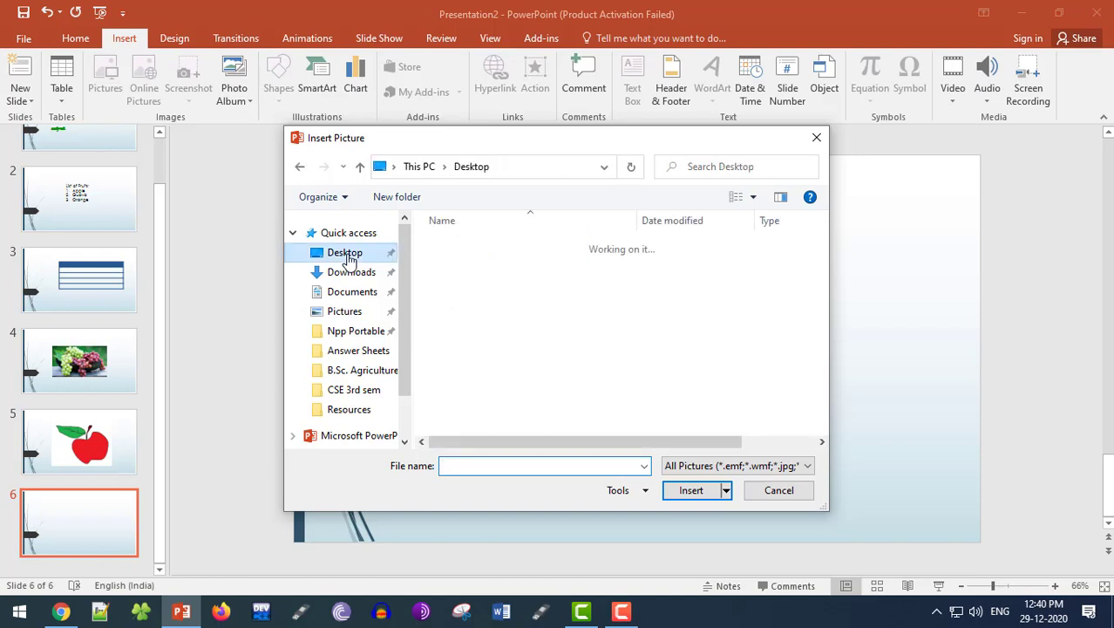
right_click(505, 375)
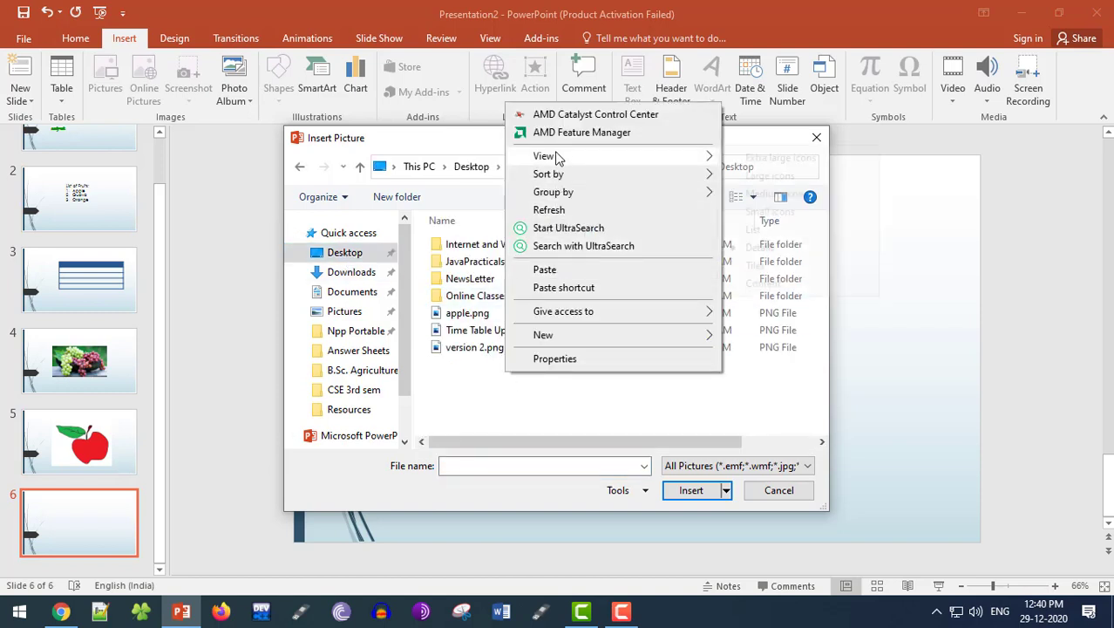
mouse_move(557, 155)
left_click(776, 175)
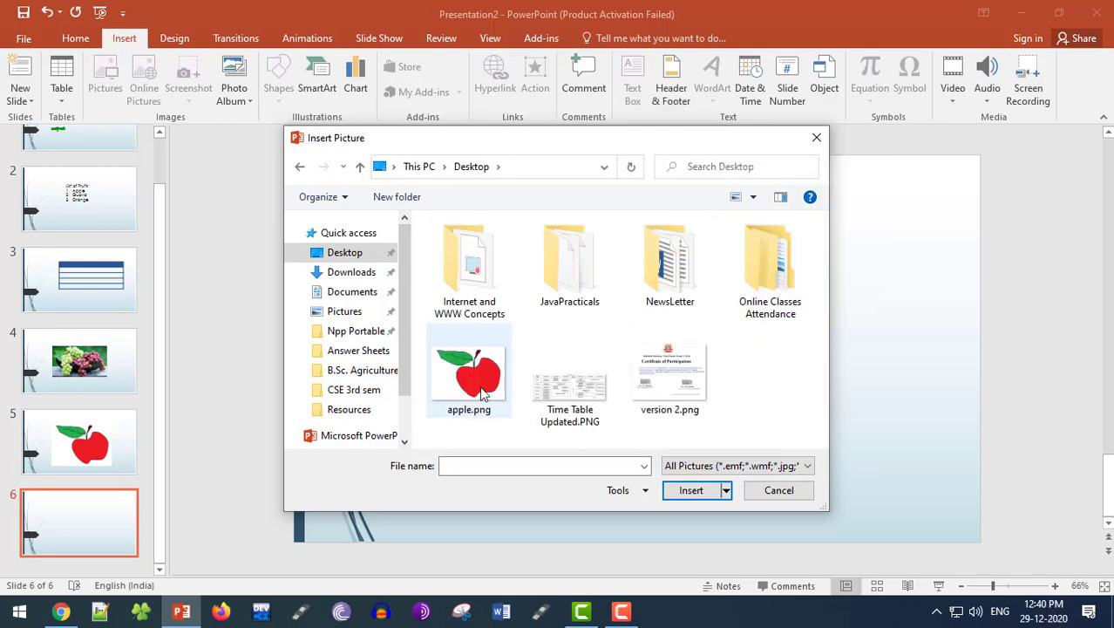
Insert apple.png onto slide 6 and delete the inserted picture.
left_click(475, 417)
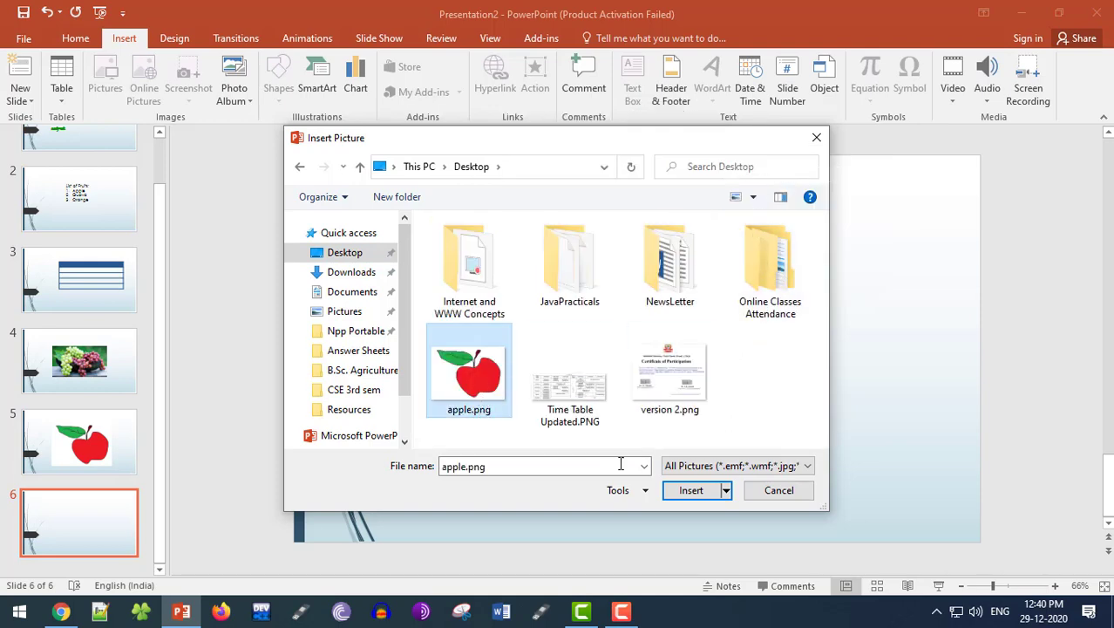
left_click(689, 491)
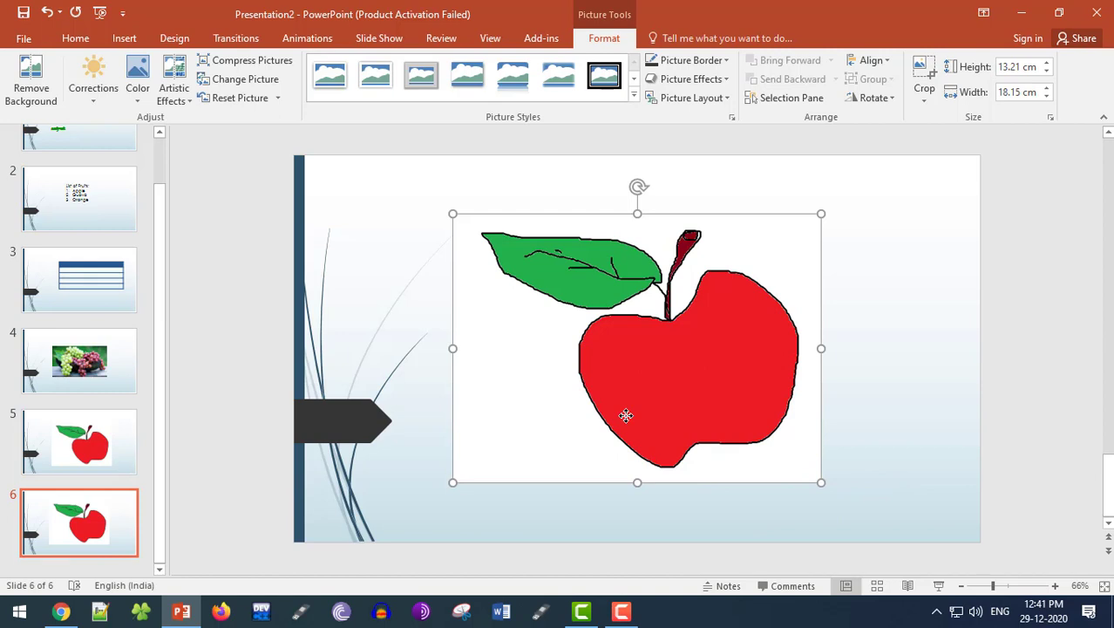
key("Delete")
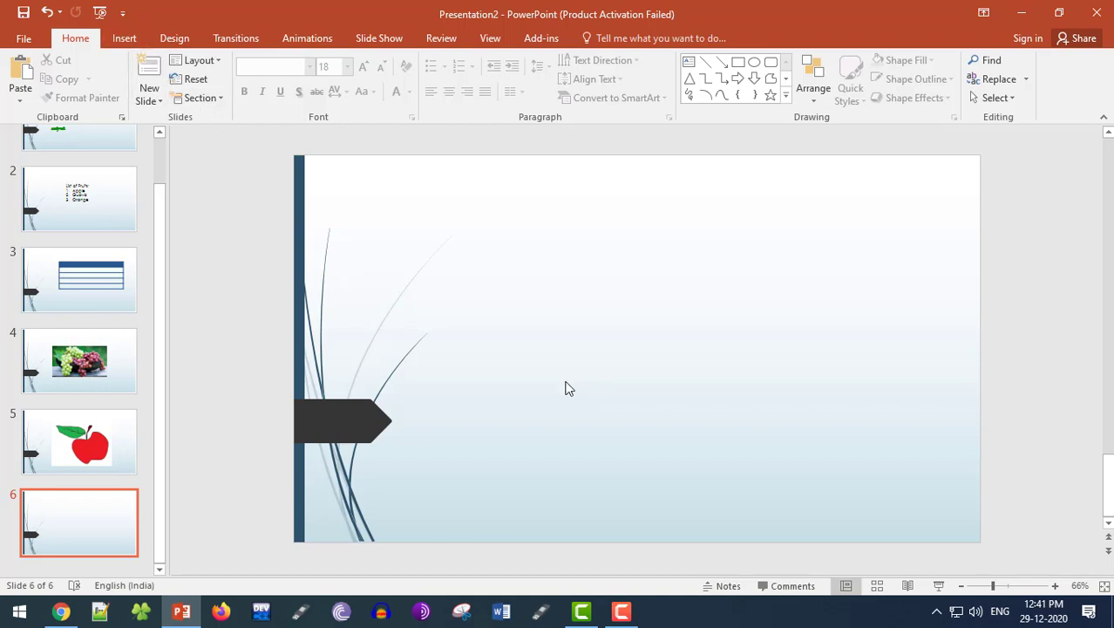
Draw a five-pointed star shape in the upper middle of slide 6.
left_click(124, 38)
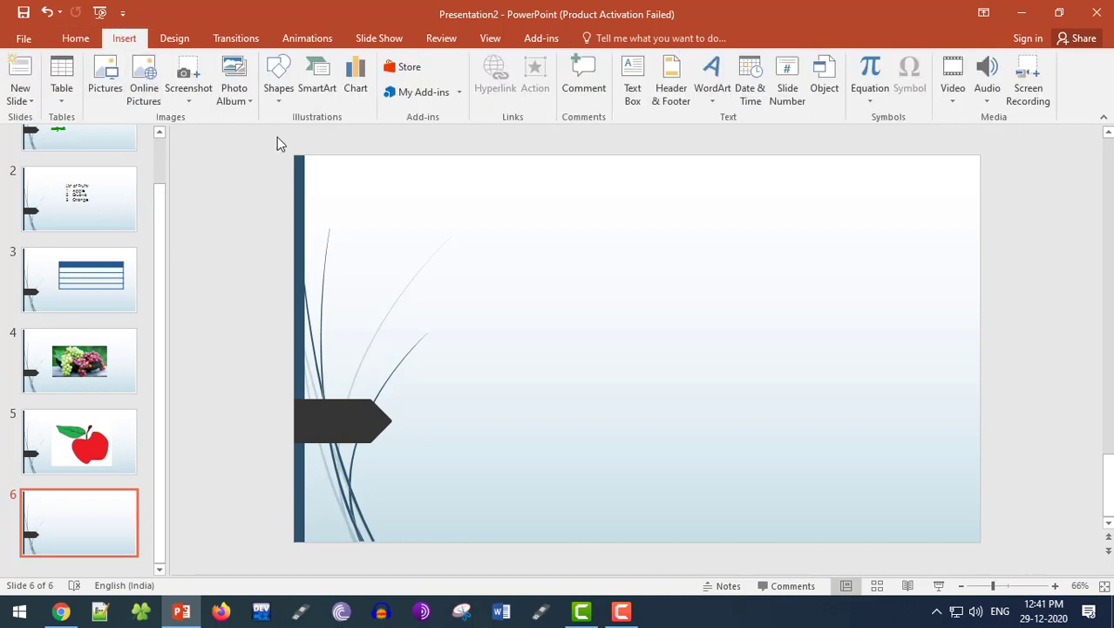
left_click(274, 110)
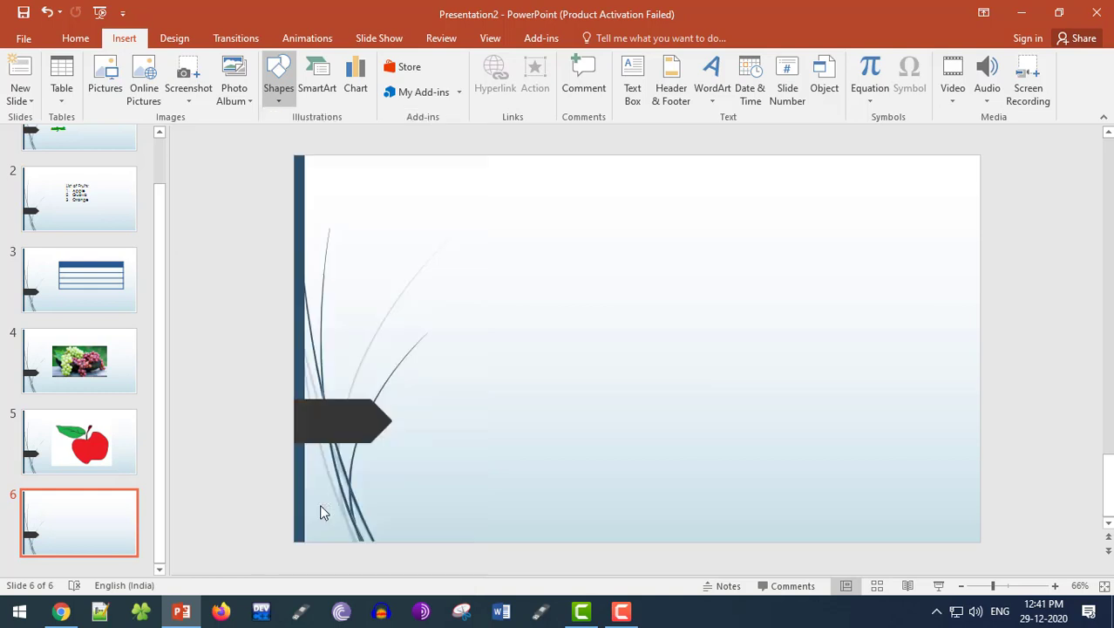
left_click(321, 507)
left_click_drag(515, 221, 656, 376)
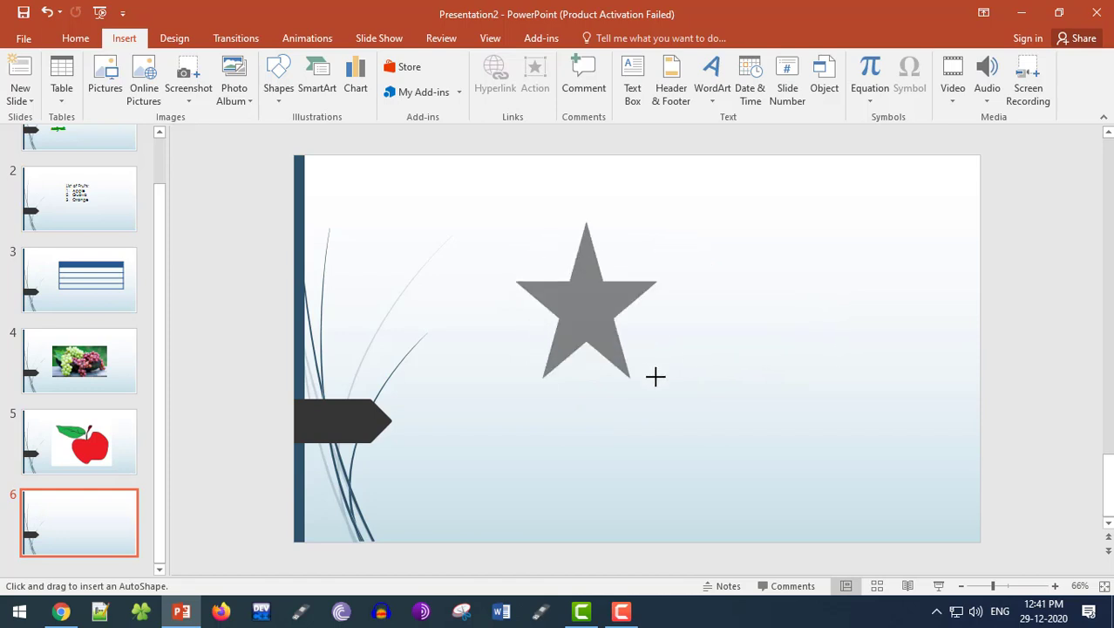
left_click_drag(659, 376, 715, 382)
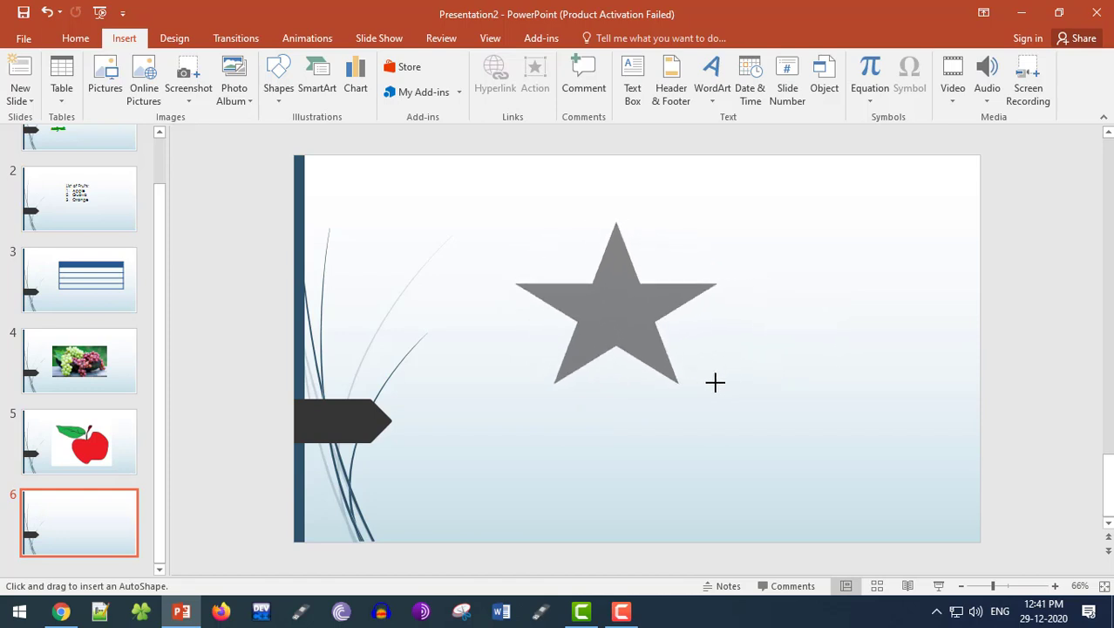
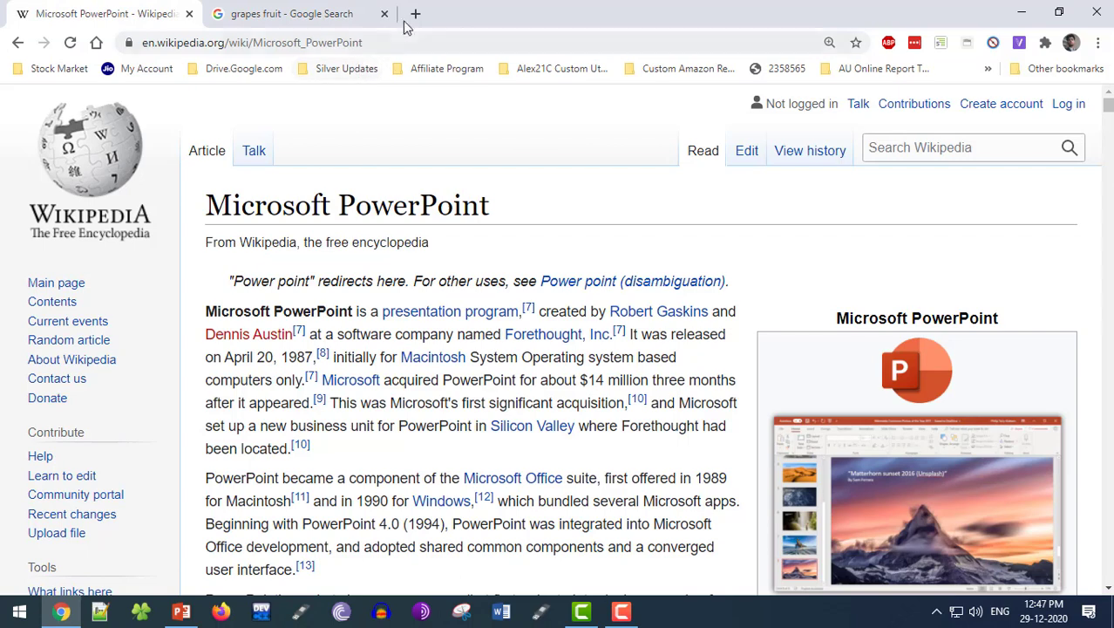
Open alex21c.com/notes in a new browser tab and copy the page's address.
left_click(415, 14)
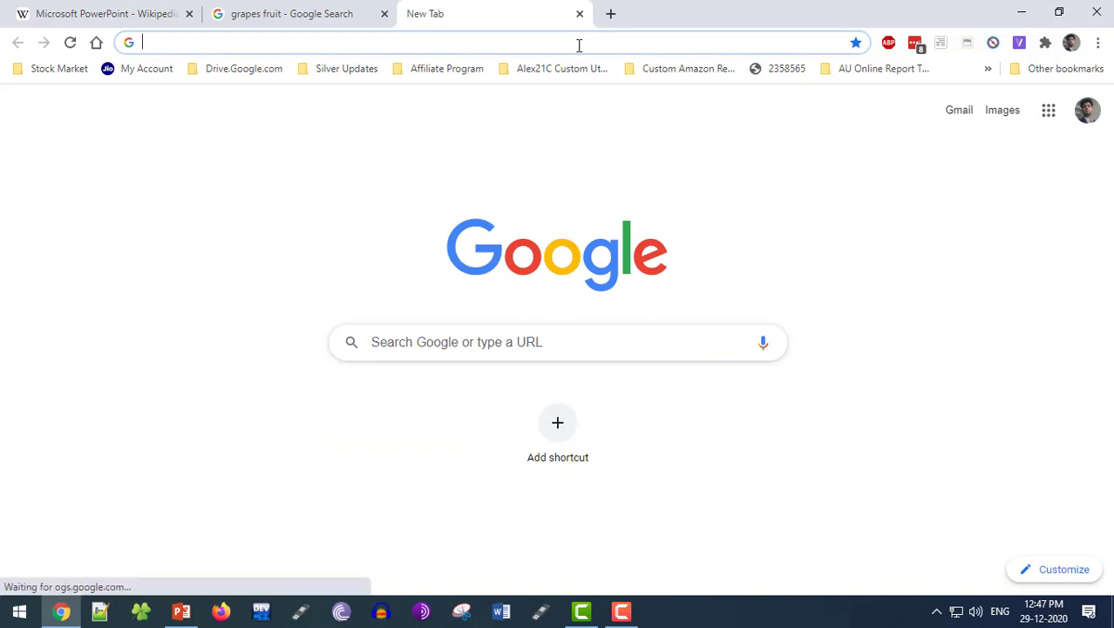
type("ale")
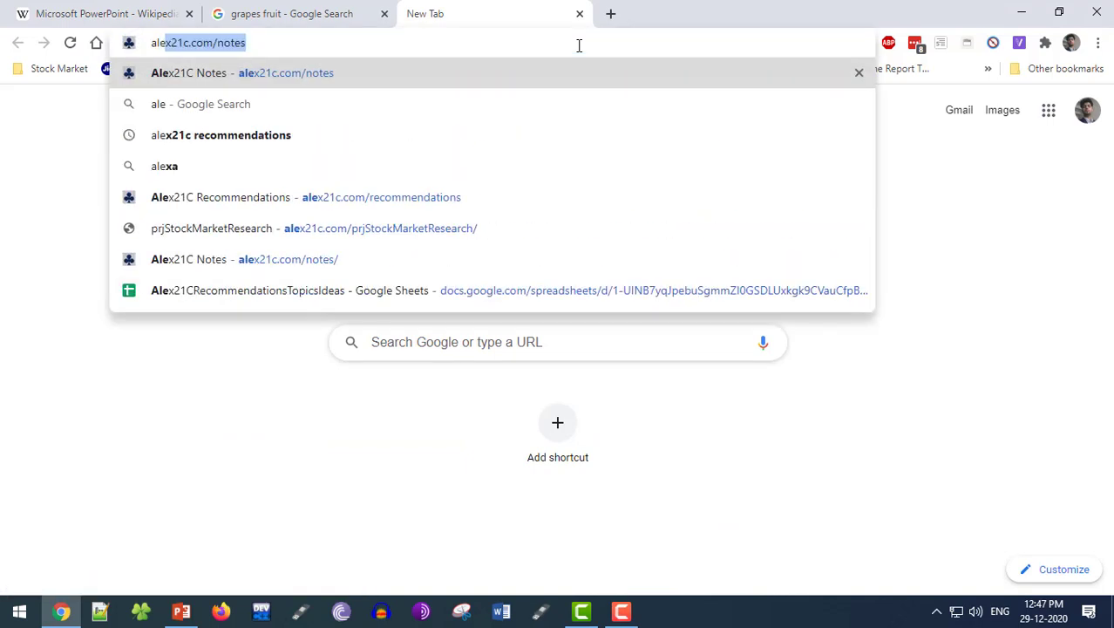
key("Return")
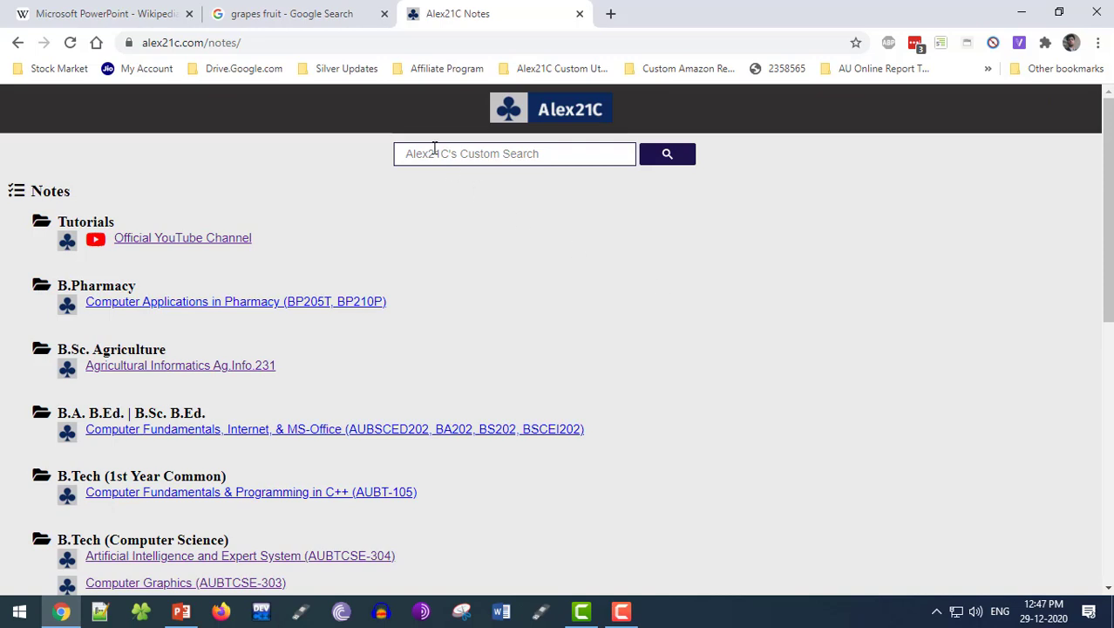
left_click(305, 40)
key("ctrl+c")
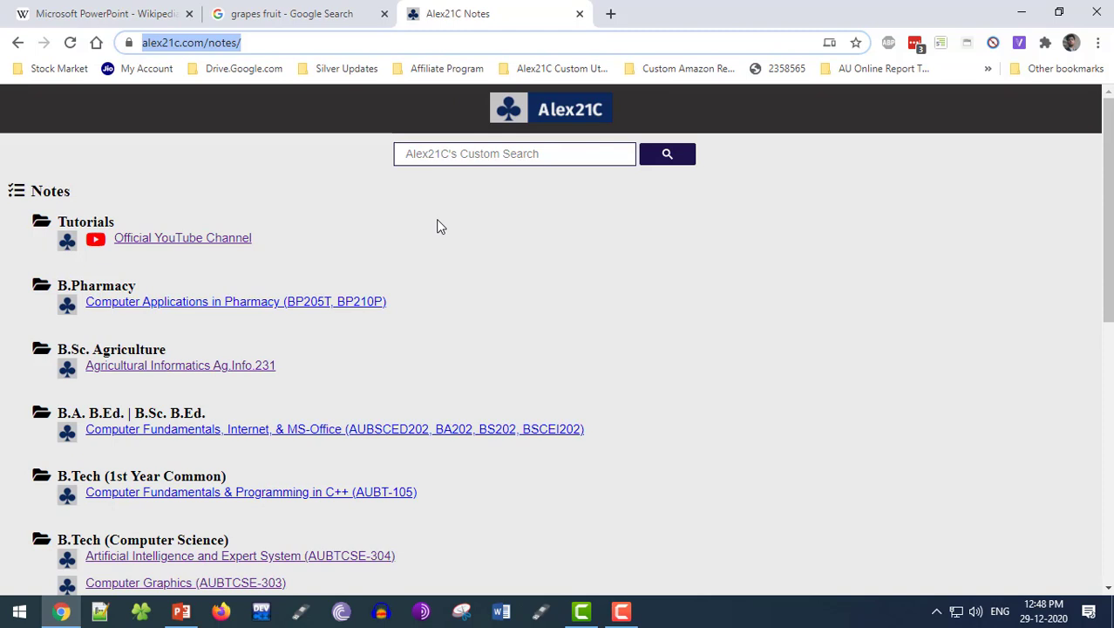
Return to PowerPoint, paste the copied web address onto slide 8 and deselect it.
left_click(1022, 12)
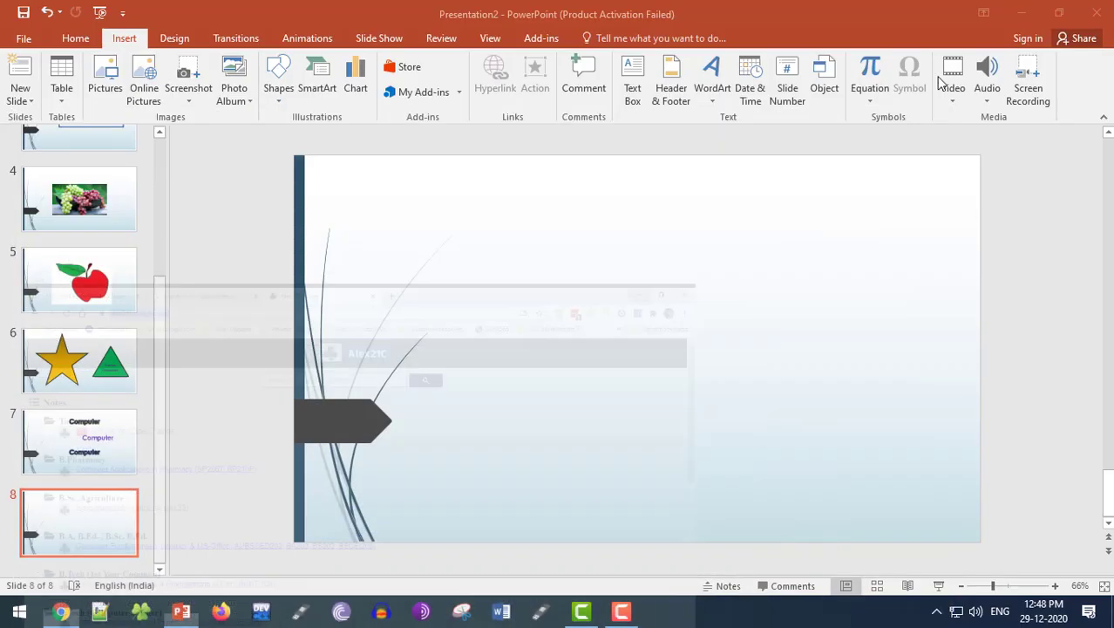
key("ctrl+v")
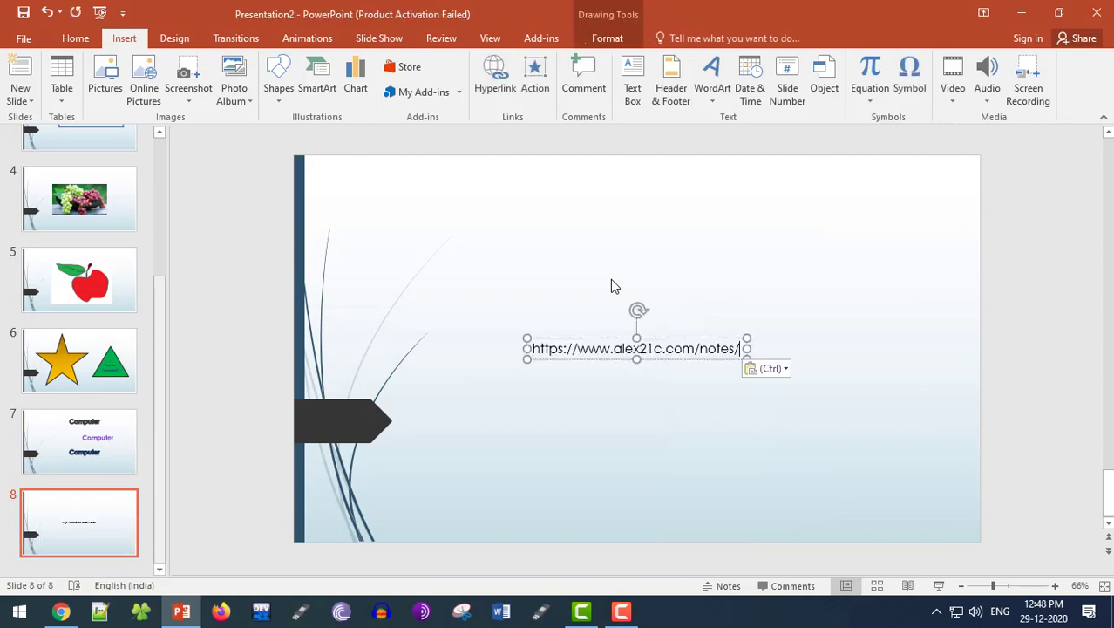
left_click(601, 346)
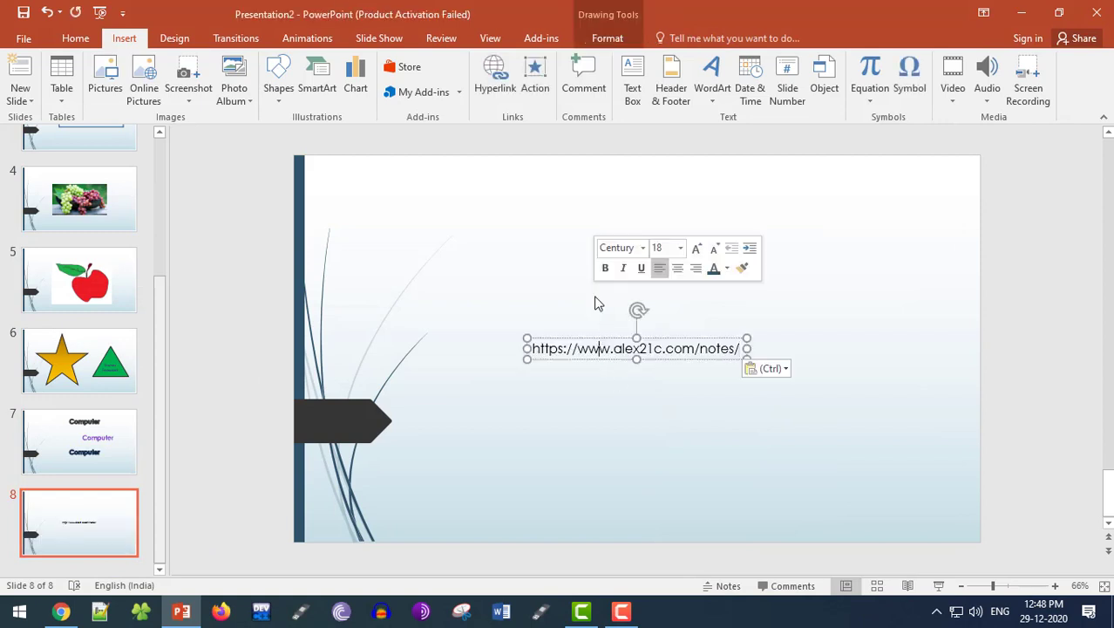
left_click(619, 395)
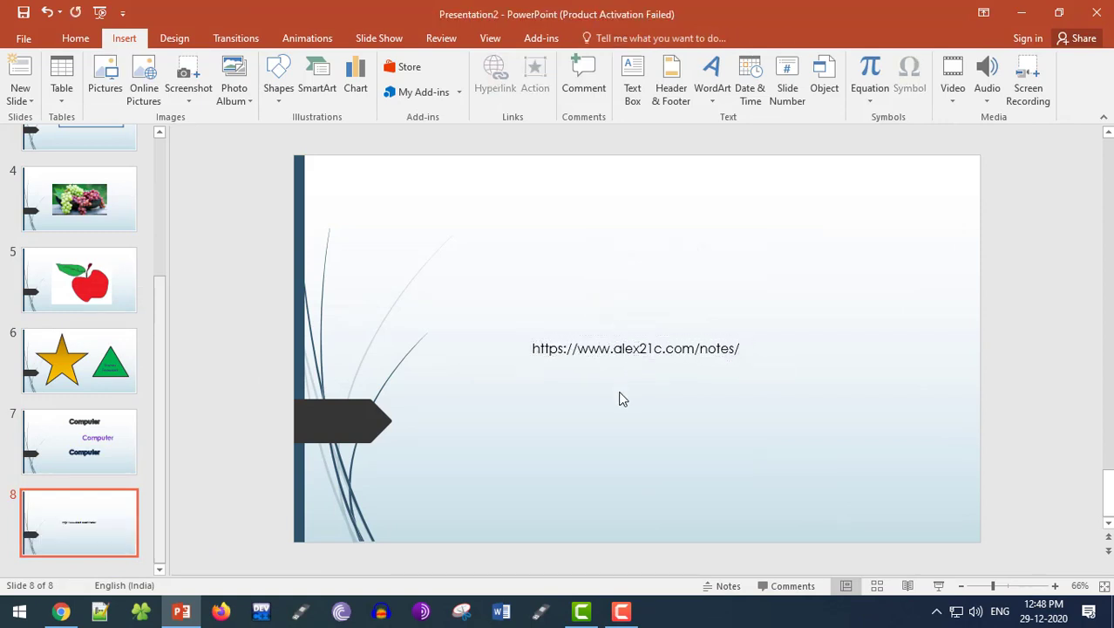
left_click(653, 348)
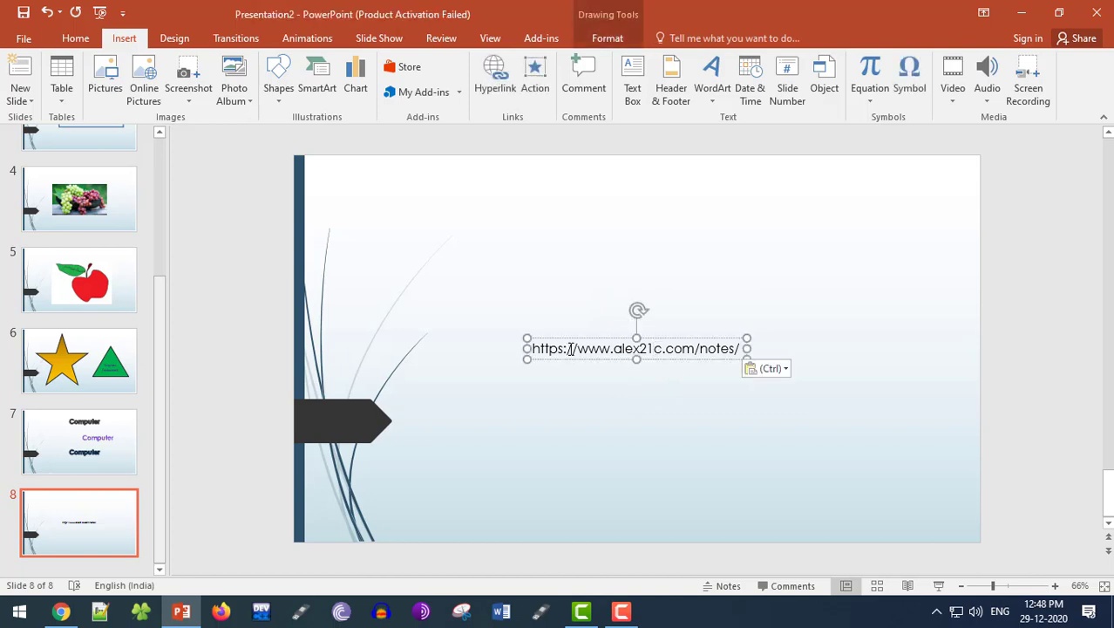
left_click(601, 349)
double_click(601, 349)
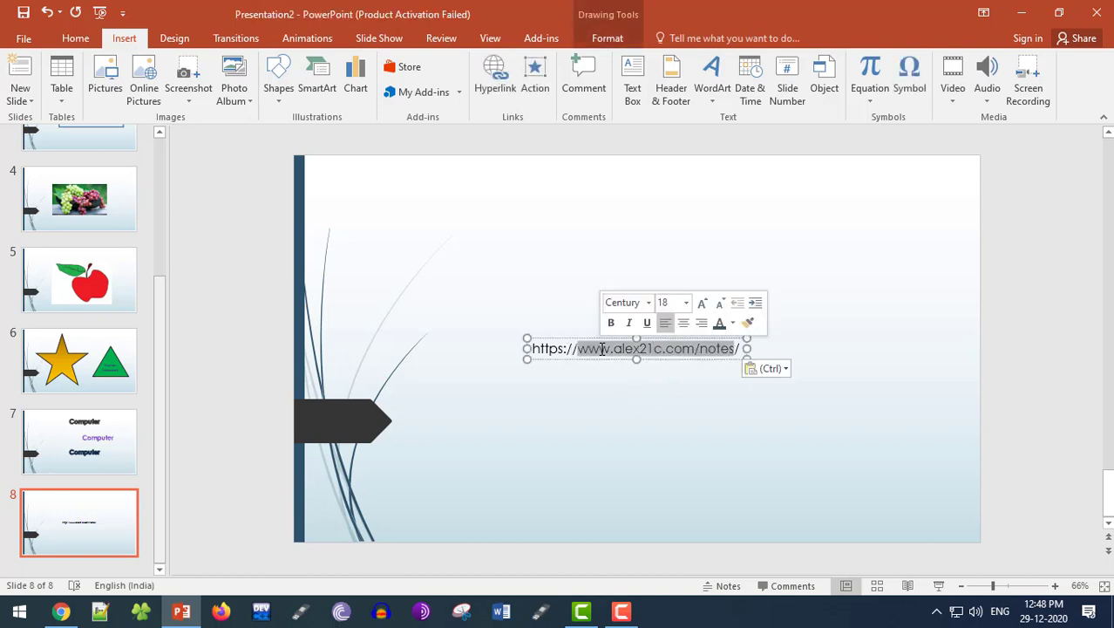
triple_click(601, 348)
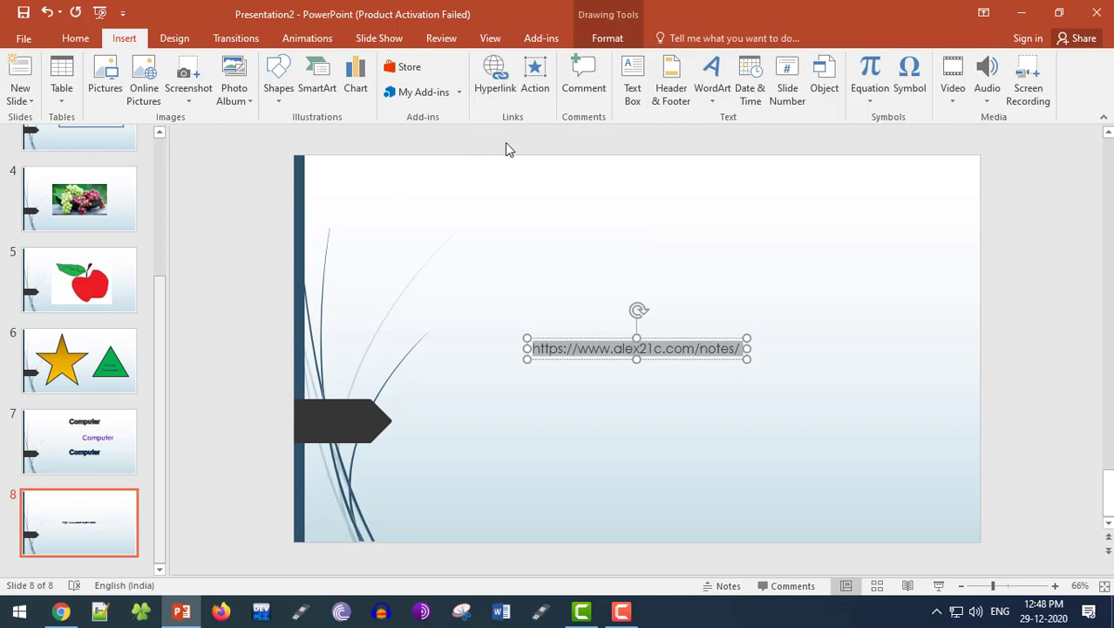
left_click(495, 93)
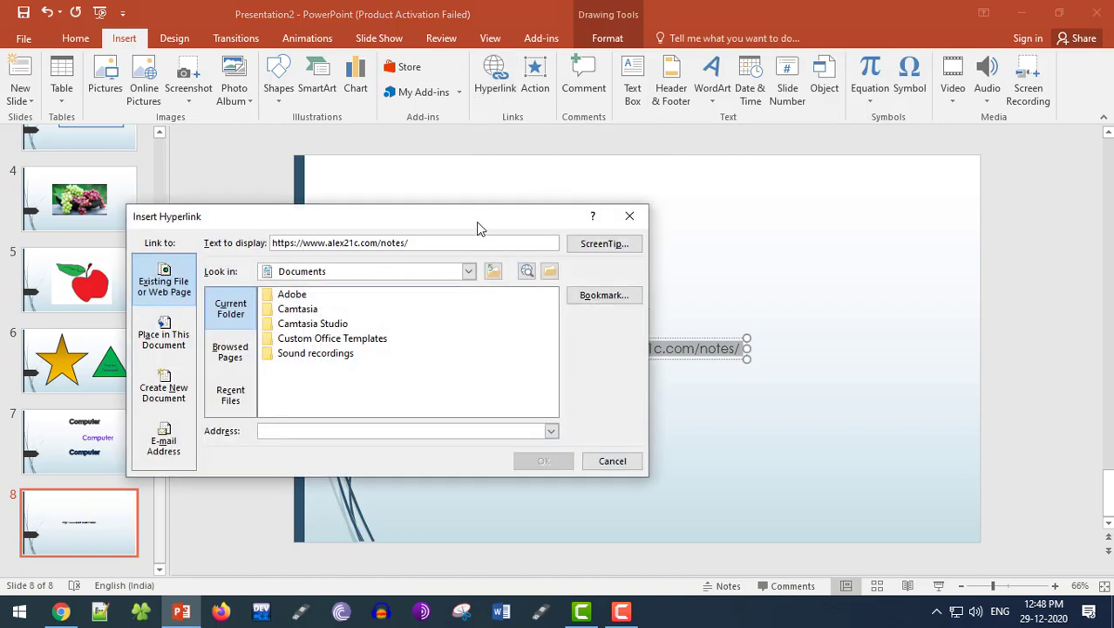
left_click_drag(477, 228, 381, 112)
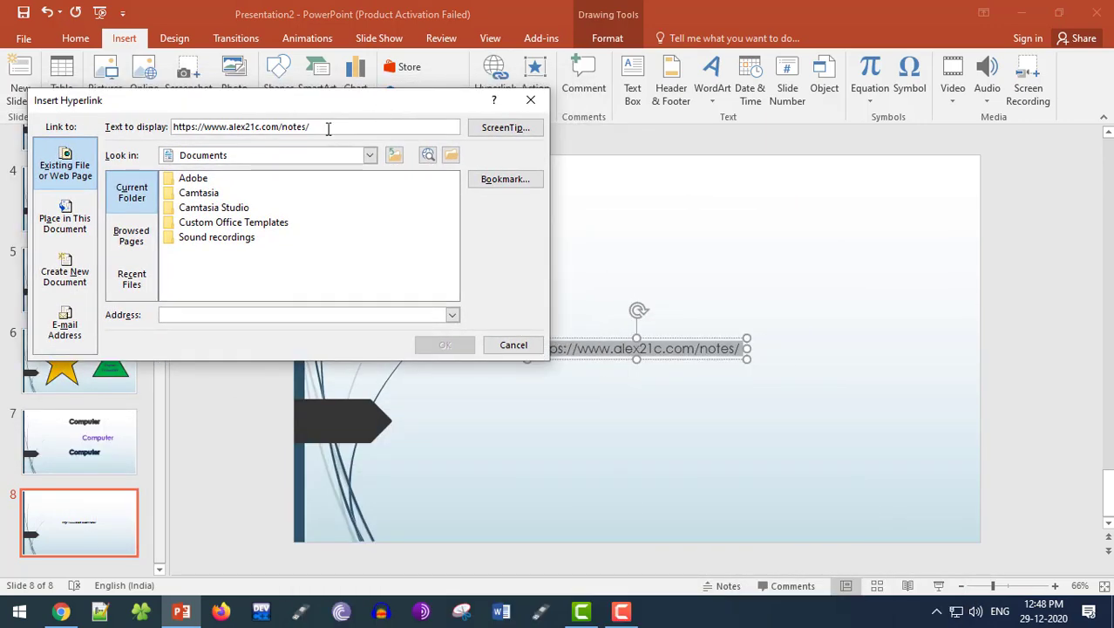
left_click_drag(324, 128, 160, 130)
key("ctrl+c")
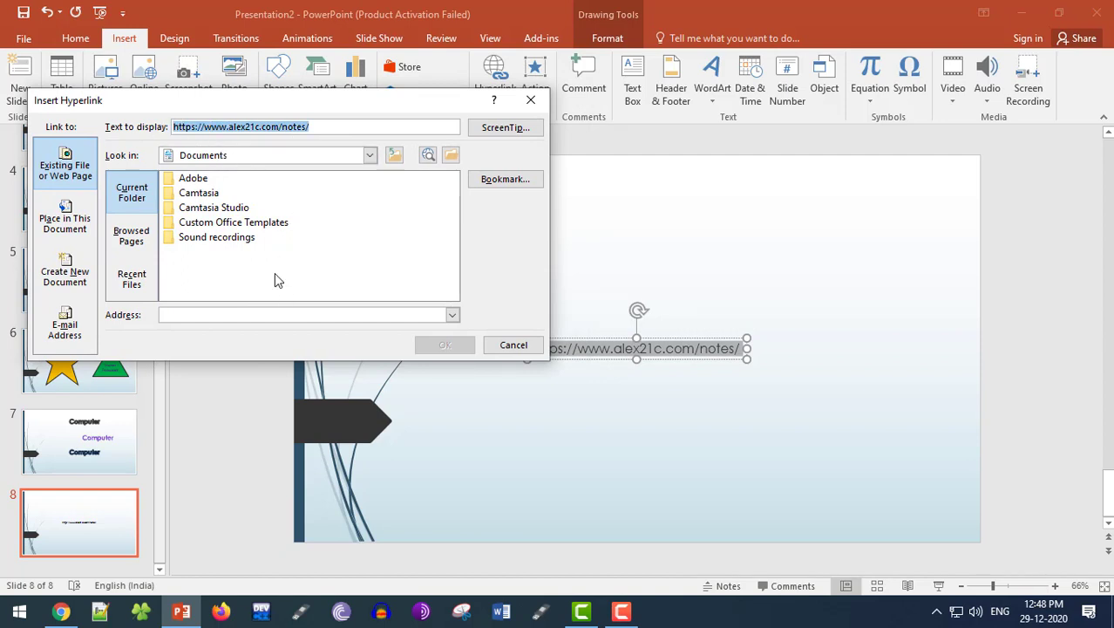
left_click(256, 317)
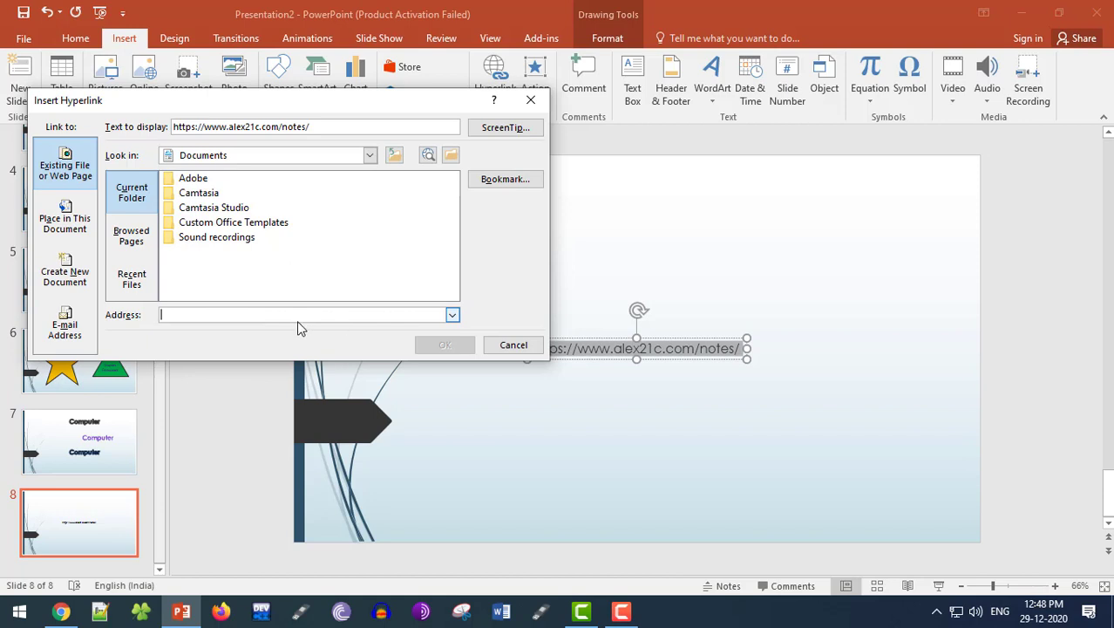
key("ctrl+v")
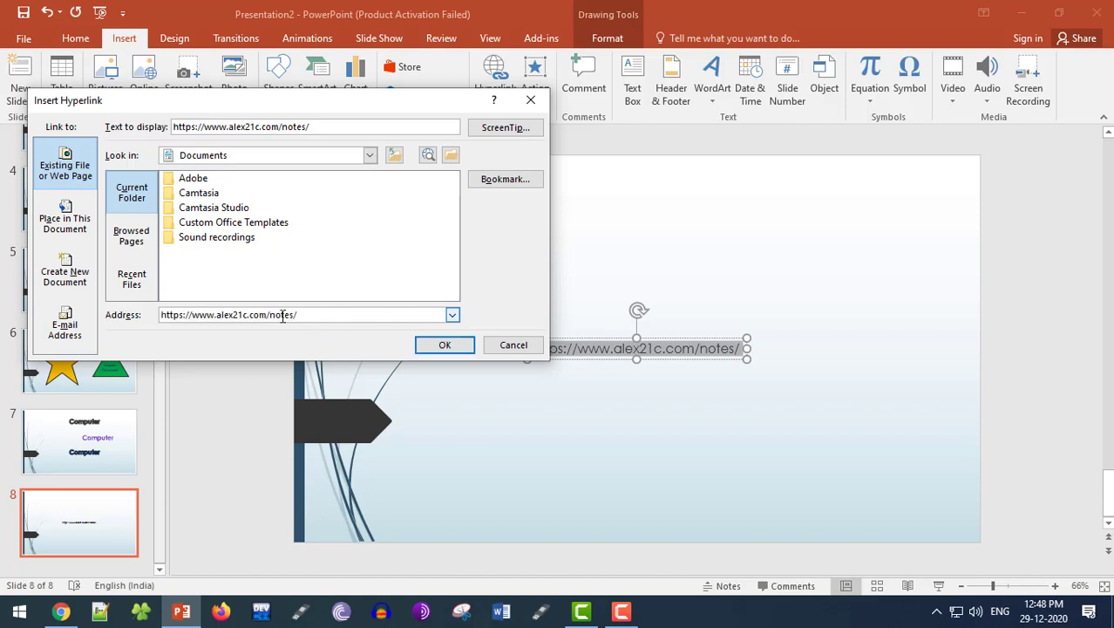
Set the hyperlink's display text to "Alex21C Notes" and insert the link.
left_click_drag(323, 128, 168, 128)
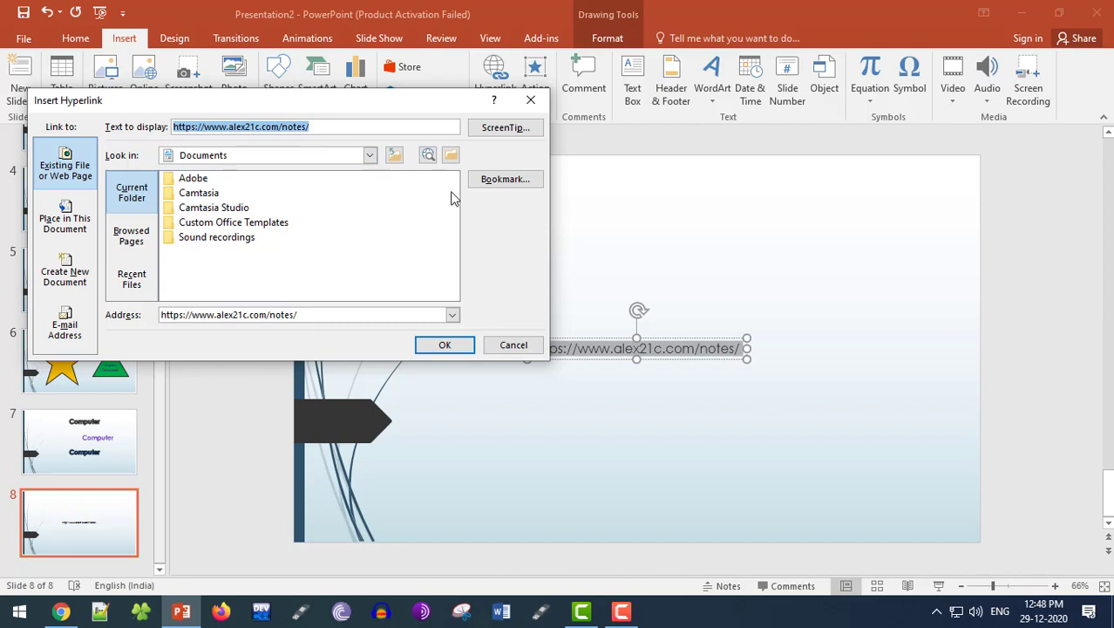
type("Alex")
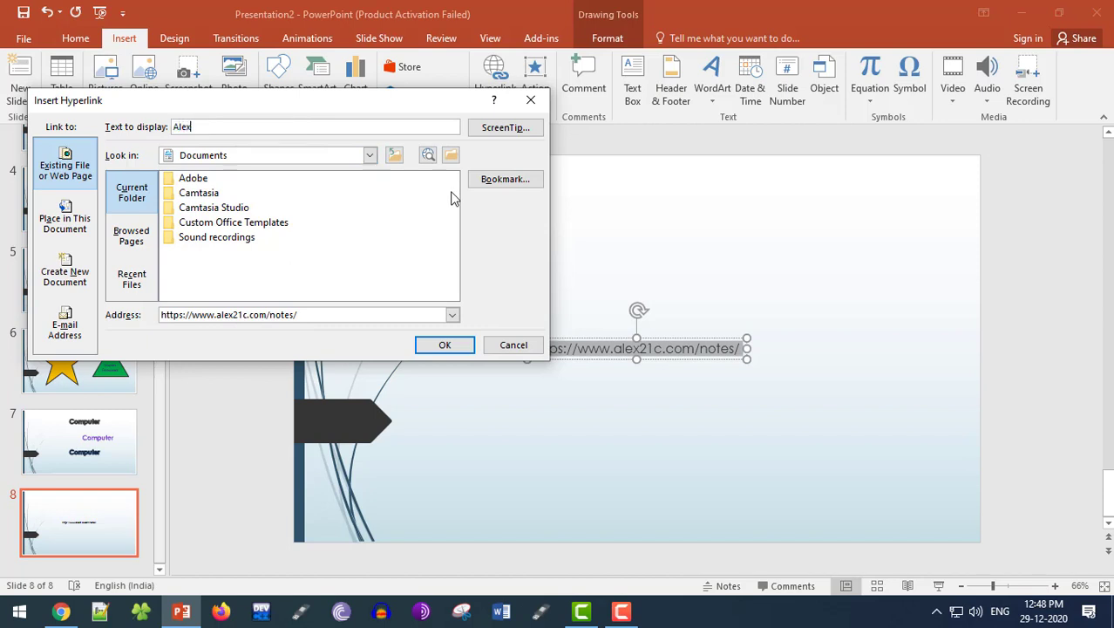
type("21C Notes")
left_click(447, 345)
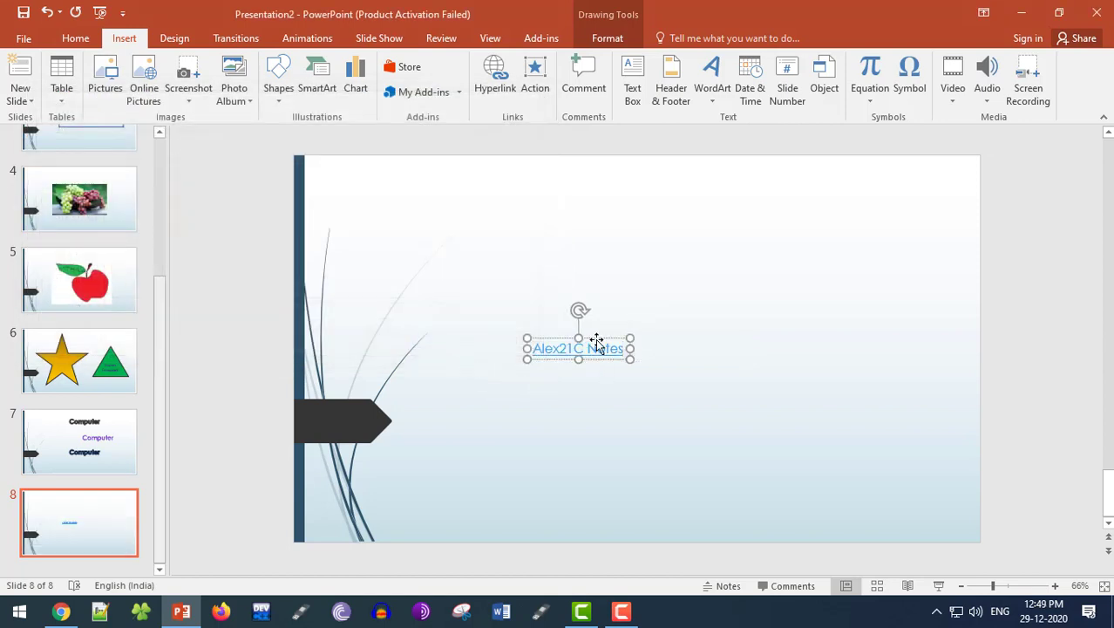
Shift the Alex21C Notes link text box towards the right of slide 8 and deselect it.
left_click_drag(597, 345, 678, 341)
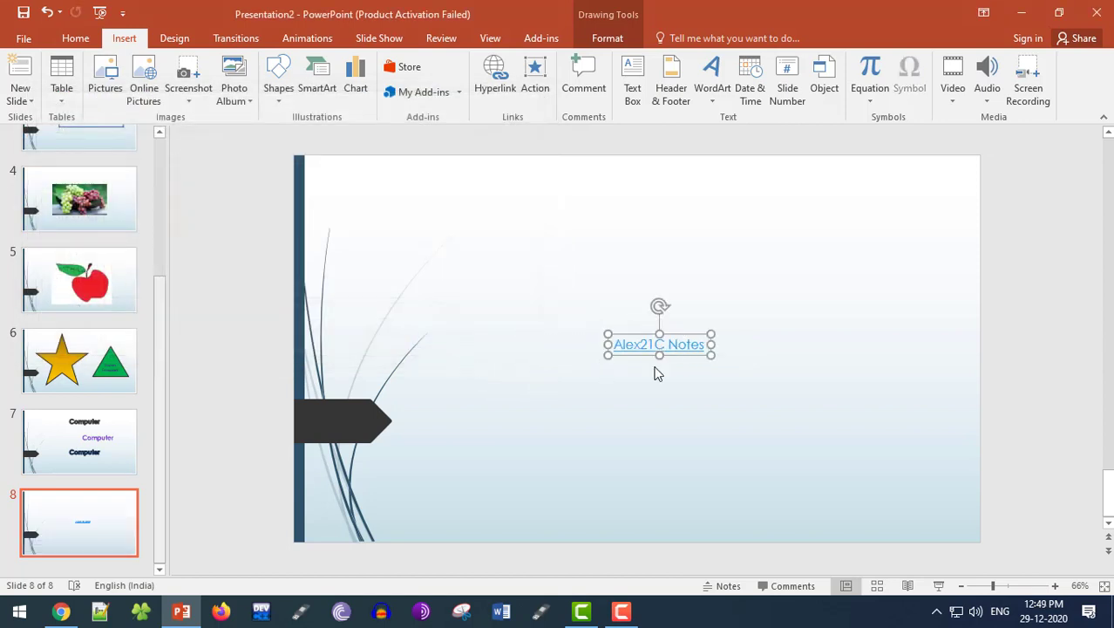
left_click_drag(570, 298, 838, 443)
left_click(704, 445)
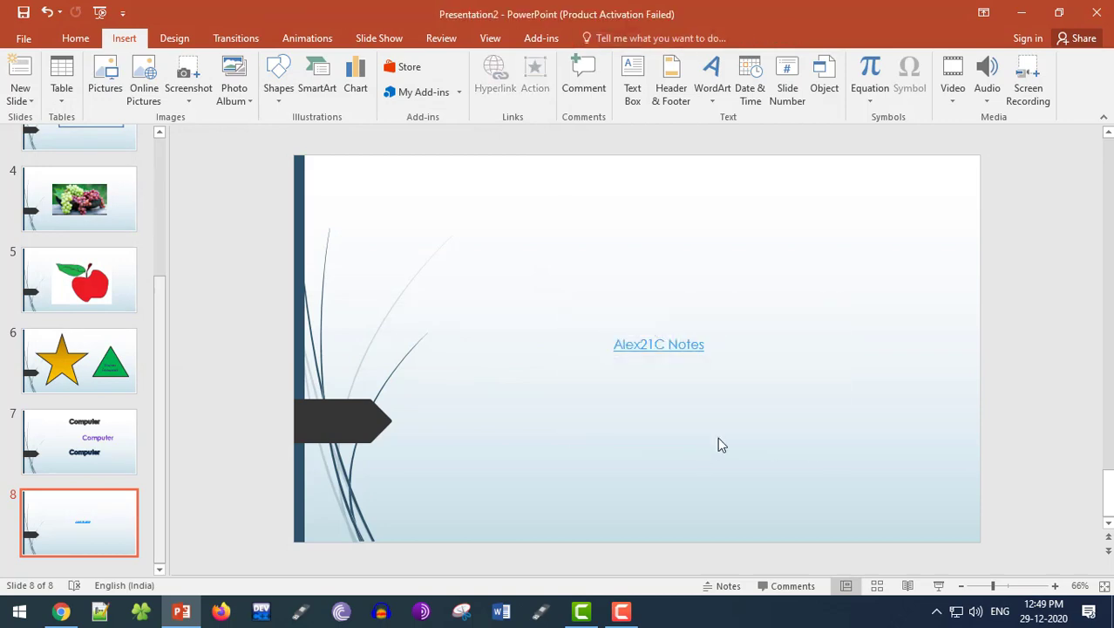
Switch to the browser and look through the course list on the Alex21C Notes page.
key("alt+Tab")
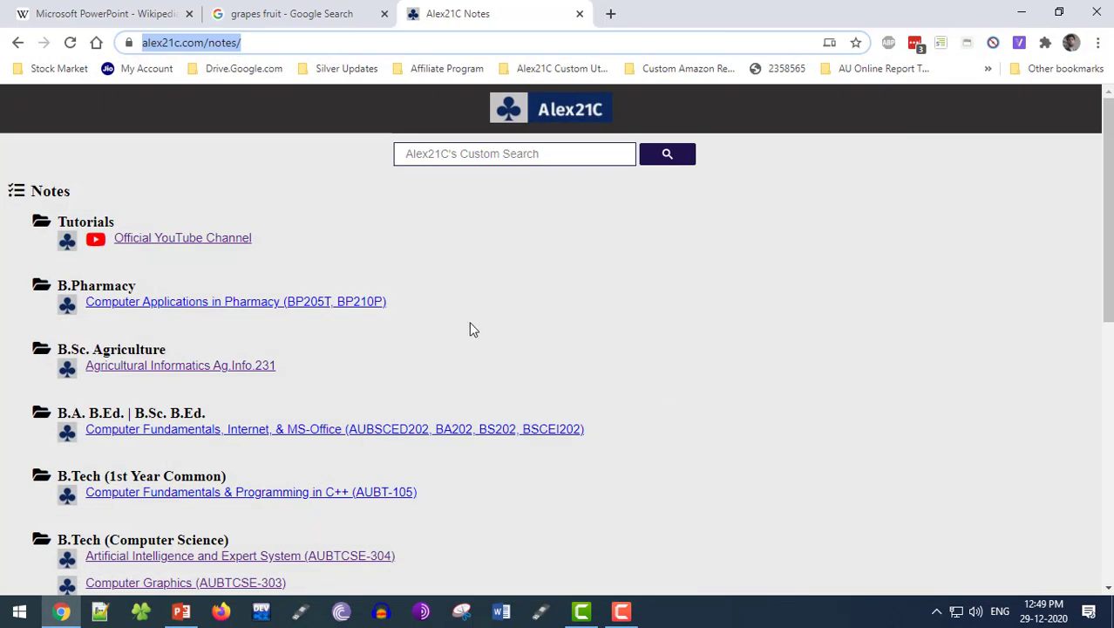
left_click_drag(470, 324, 270, 260)
left_click(476, 393)
left_click_drag(475, 505, 338, 302)
left_click(681, 407)
scroll(610, 440, "down", 5)
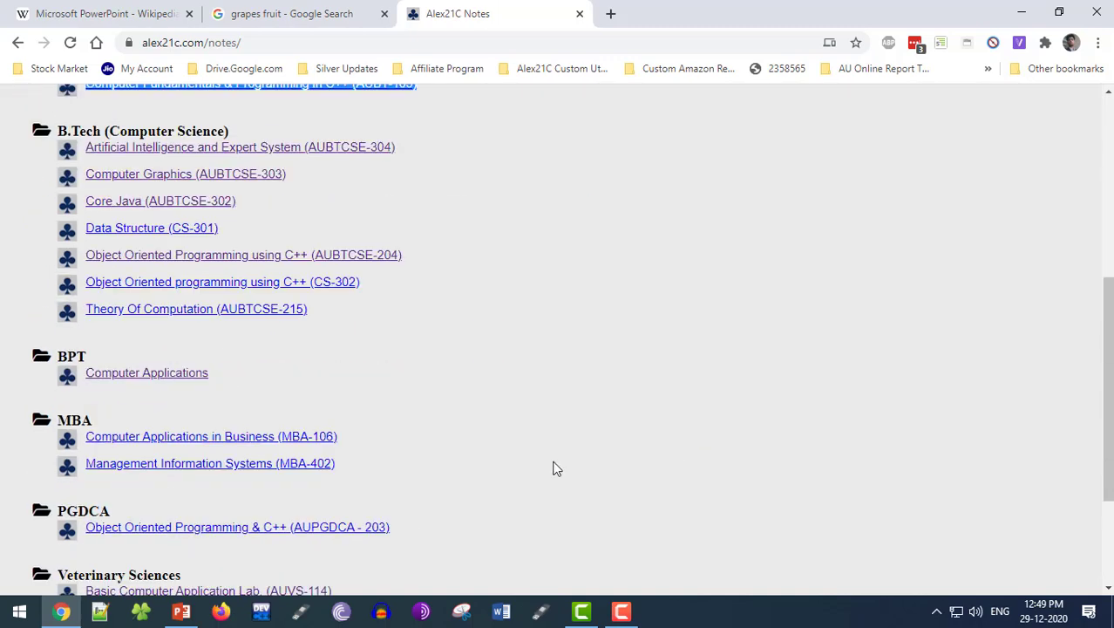
scroll(508, 514, "down", 2)
scroll(471, 462, "up", 10)
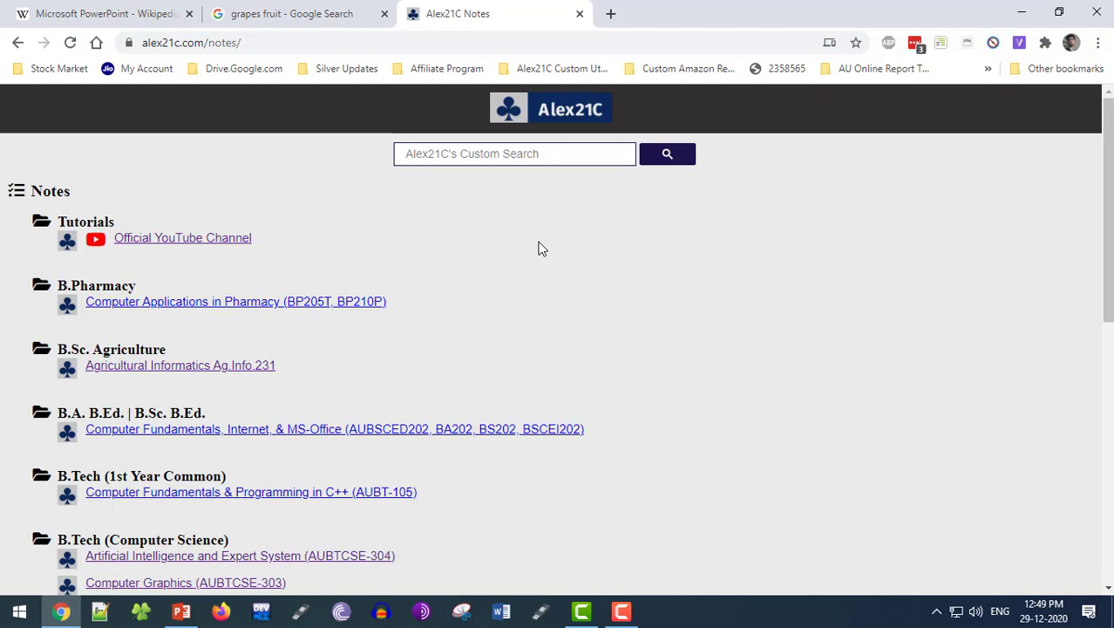
Search the installed apps for "snipping" and open the Snipping Tool over the Alex21C Notes page.
left_click(5, 616)
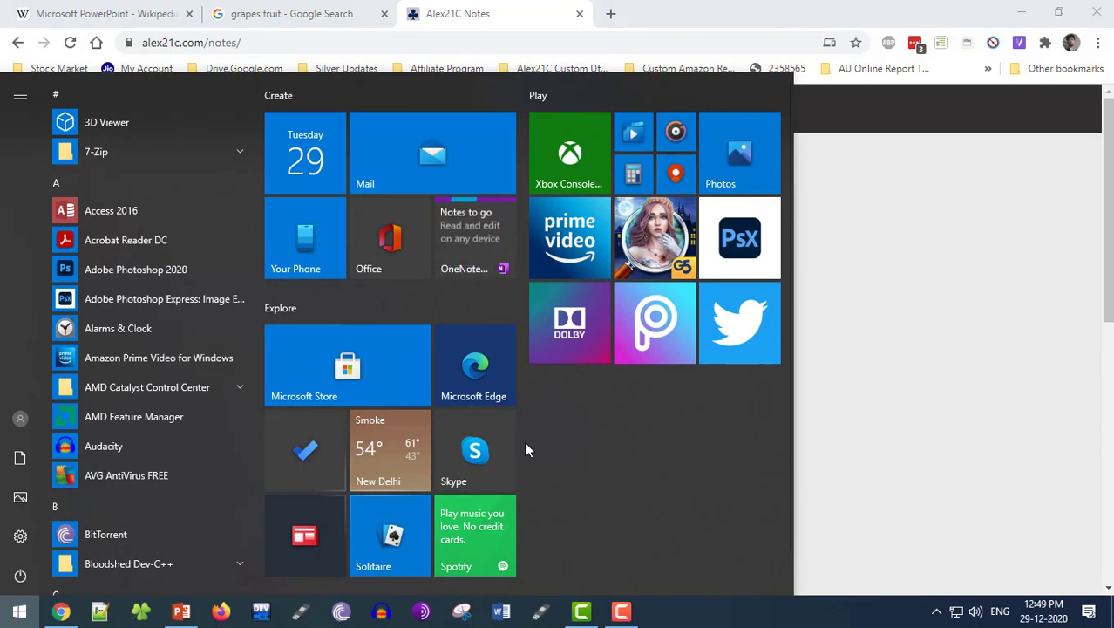
type("sni")
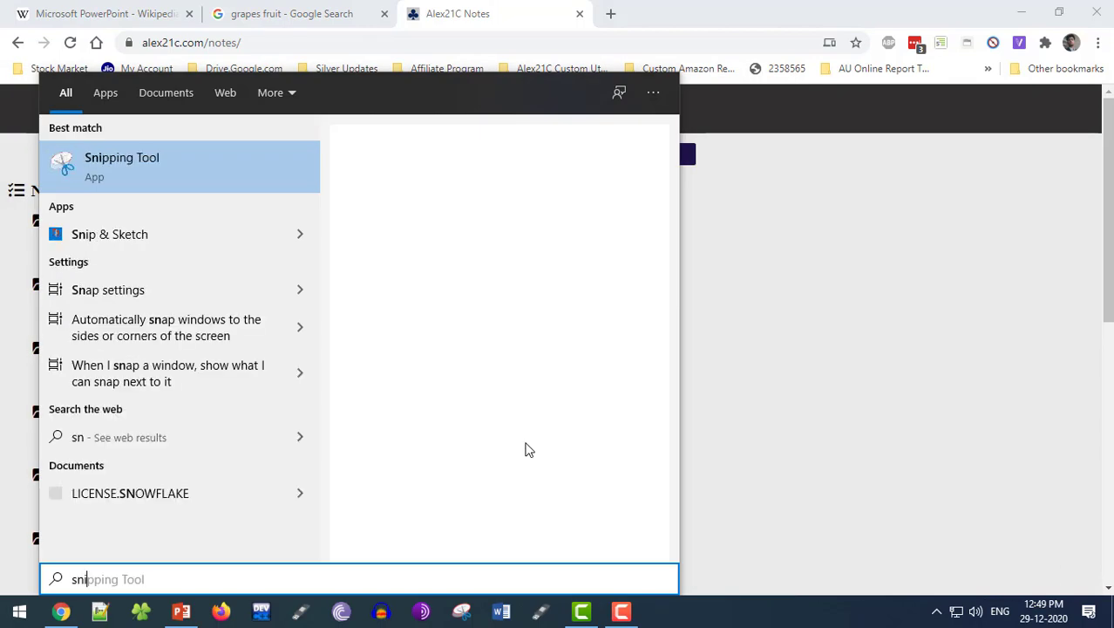
type("pping")
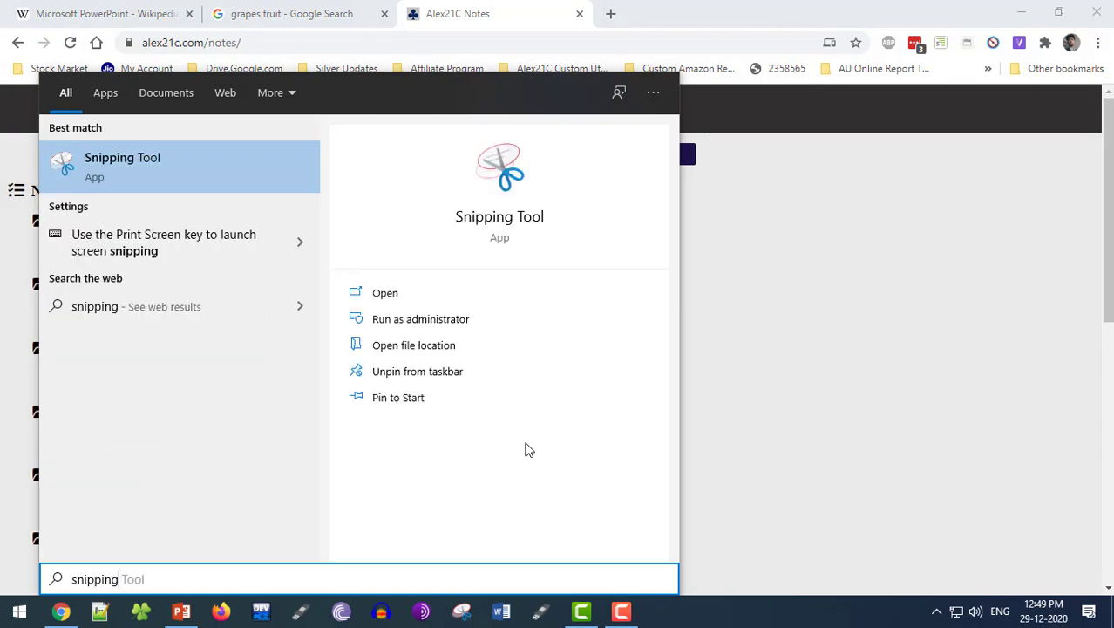
left_click(170, 170)
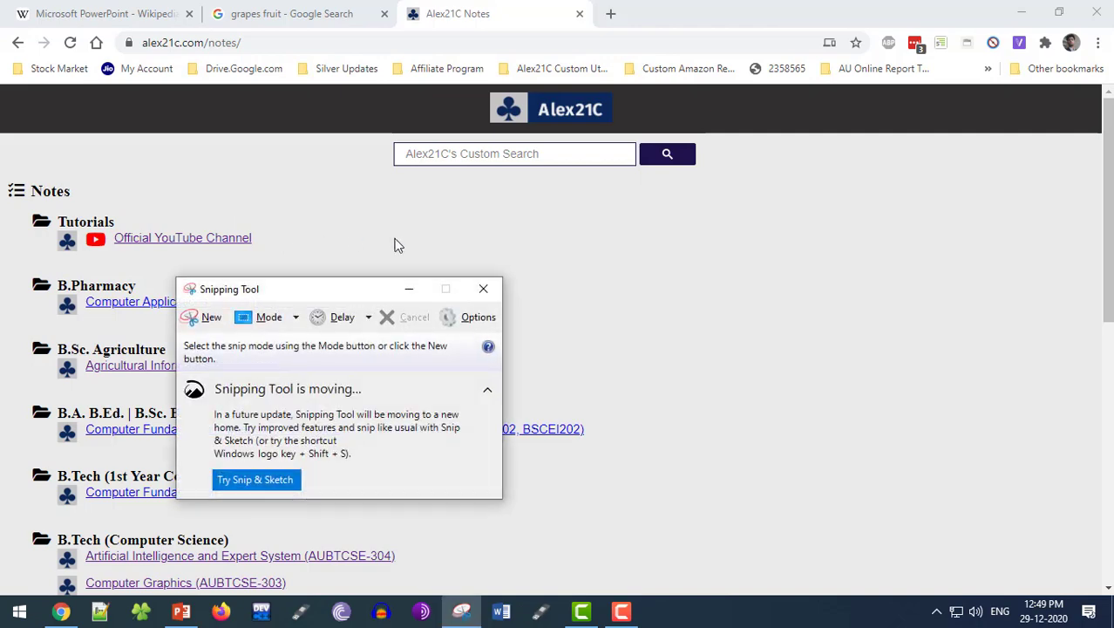
Capture a rectangular snip of the Alex21C Notes page from the header down to the B.A. B.Ed. entry, moving the snipping window aside first.
left_click_drag(285, 294, 734, 254)
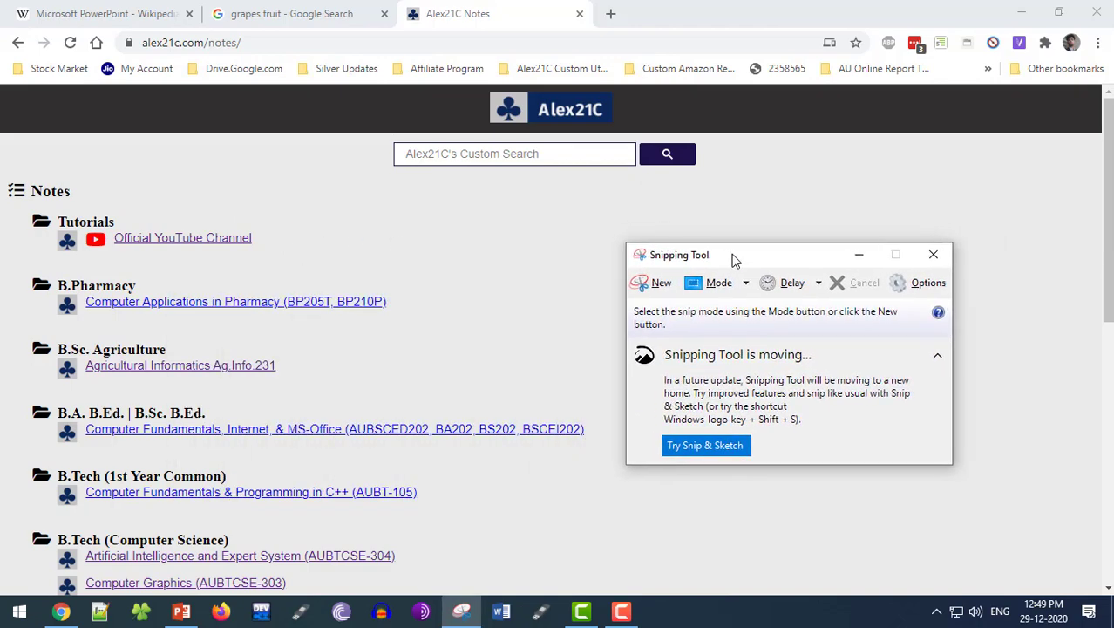
left_click(644, 293)
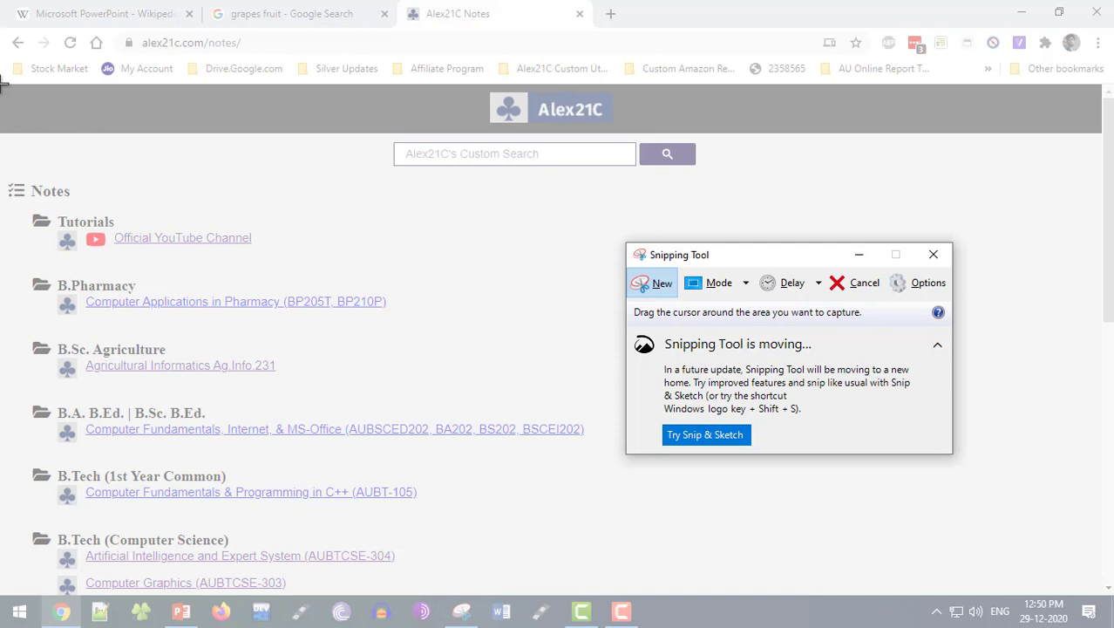
left_click_drag(2, 83, 733, 457)
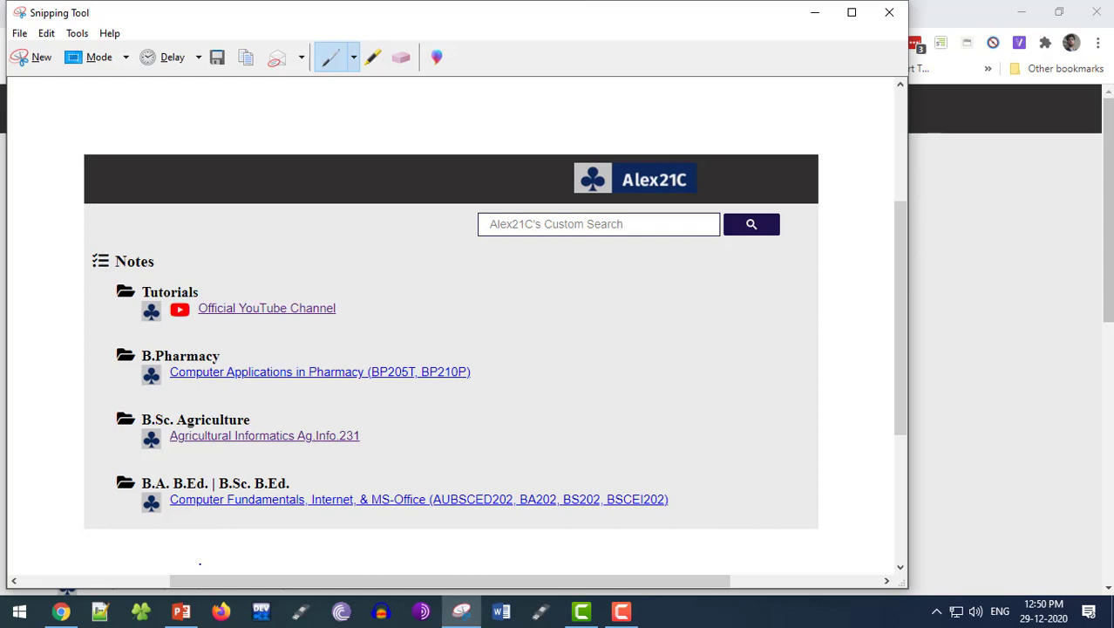
Switch to PowerPoint, duplicate slide 8 and delete the Alex21C Notes link text box from the copy.
left_click(182, 611)
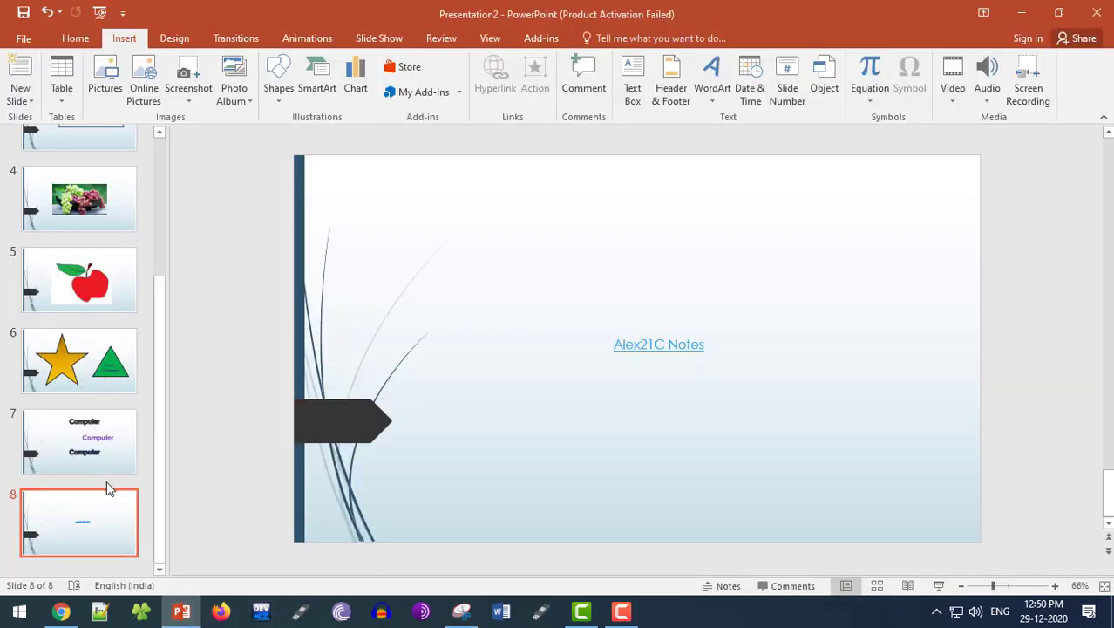
left_click(110, 532)
key("ctrl+d")
left_click_drag(565, 259, 790, 408)
key("Delete")
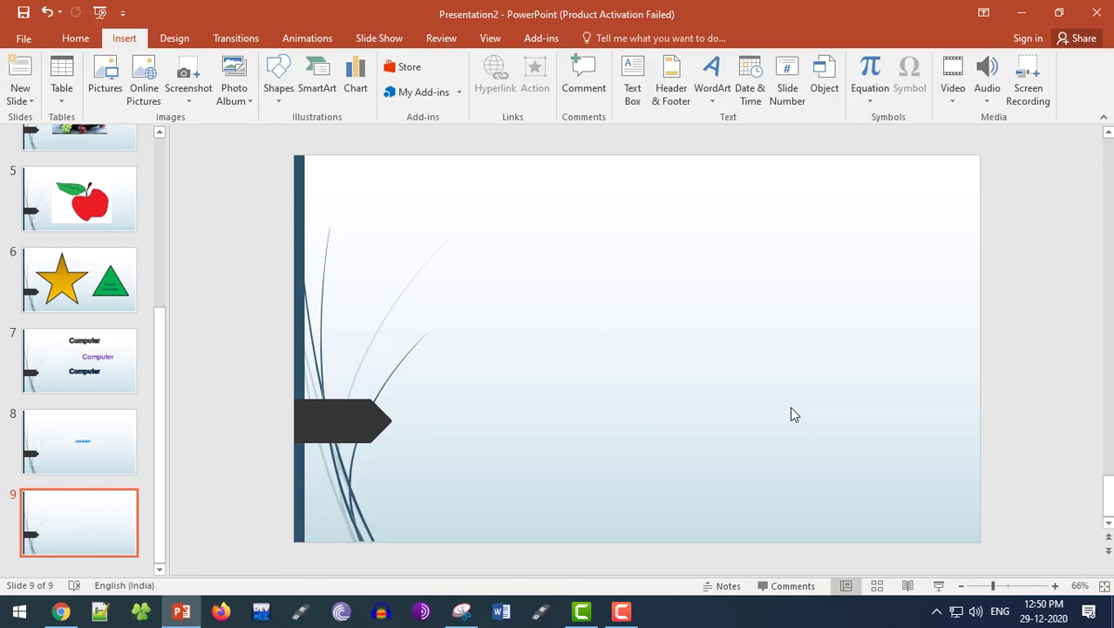
Paste the captured snip of the Notes page onto slide 9.
key("ctrl+v")
left_click(723, 526)
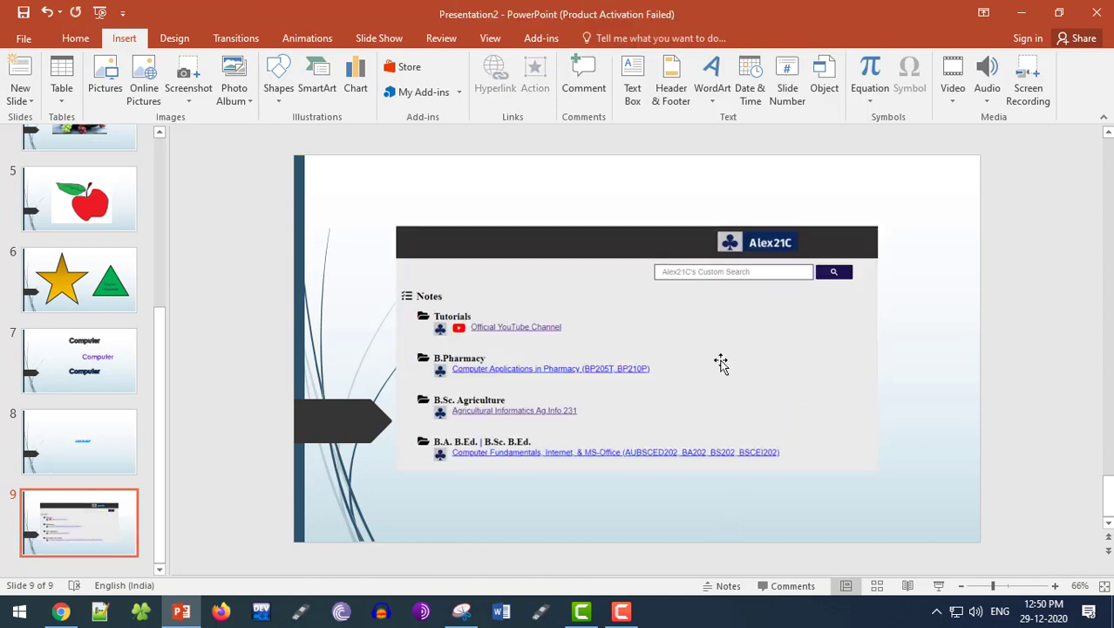
left_click(721, 364)
Duplicate slide 9 and delete the snip picture from the copy to leave slide 10 empty.
left_click(136, 518)
key("ctrl+d")
left_click(575, 373)
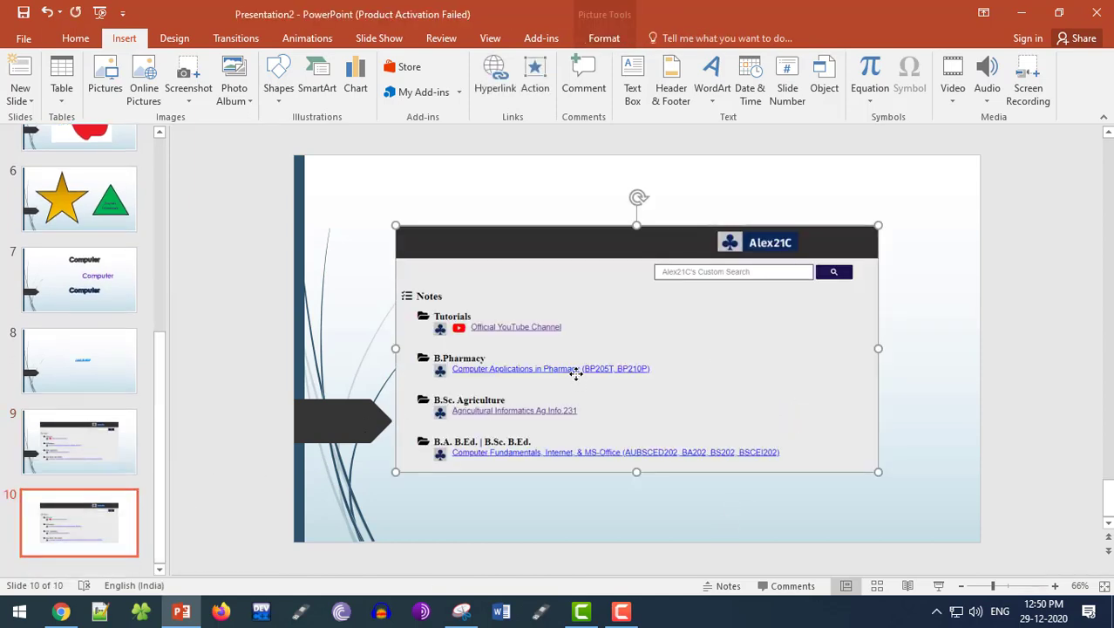
key("Delete")
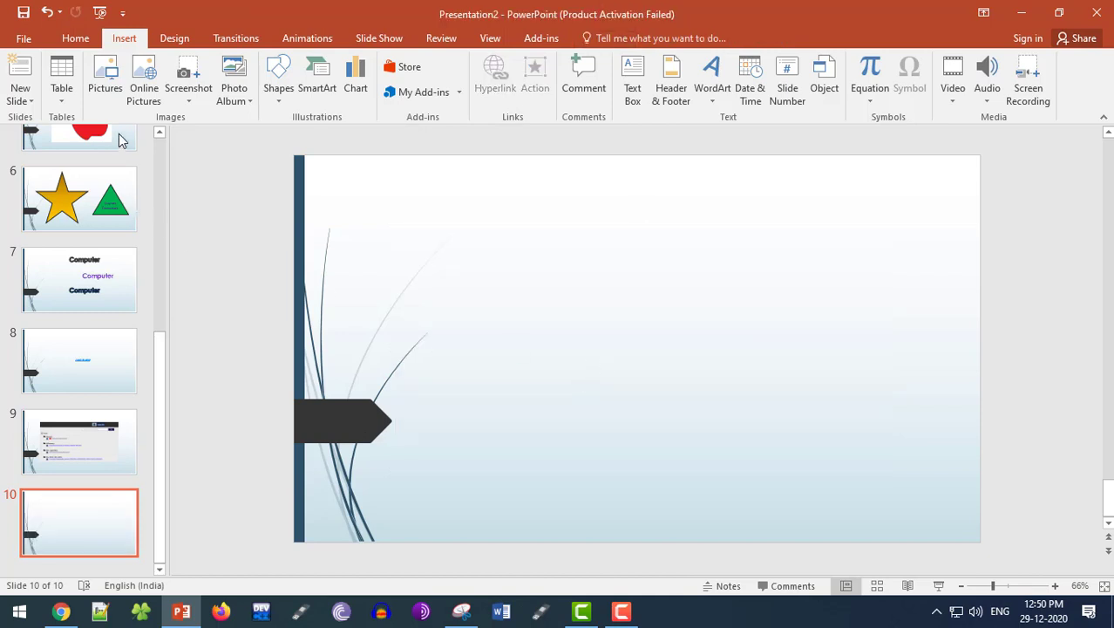
Bring the Alex21C Notes page into full view, copy the whole screen and paste the screenshot onto slide 10.
left_click(1020, 13)
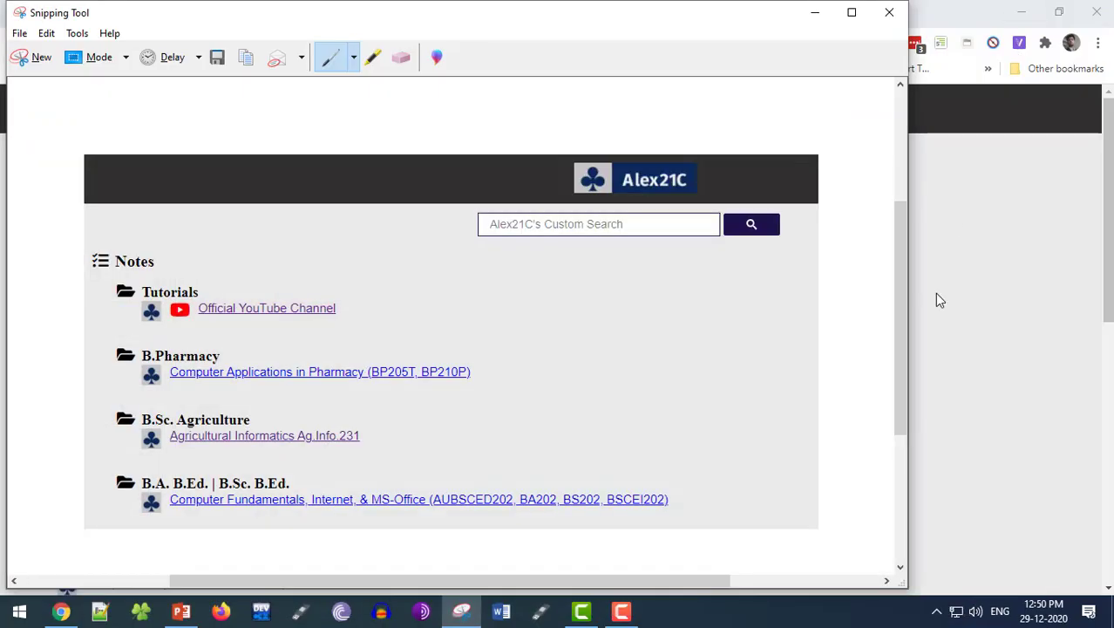
left_click(815, 13)
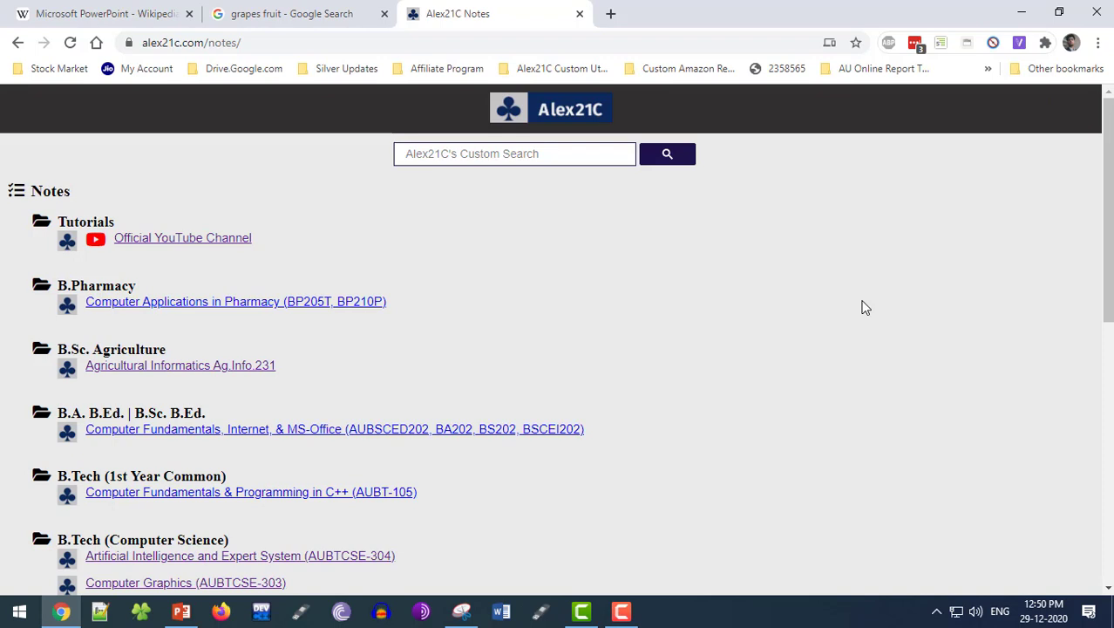
left_click(182, 612)
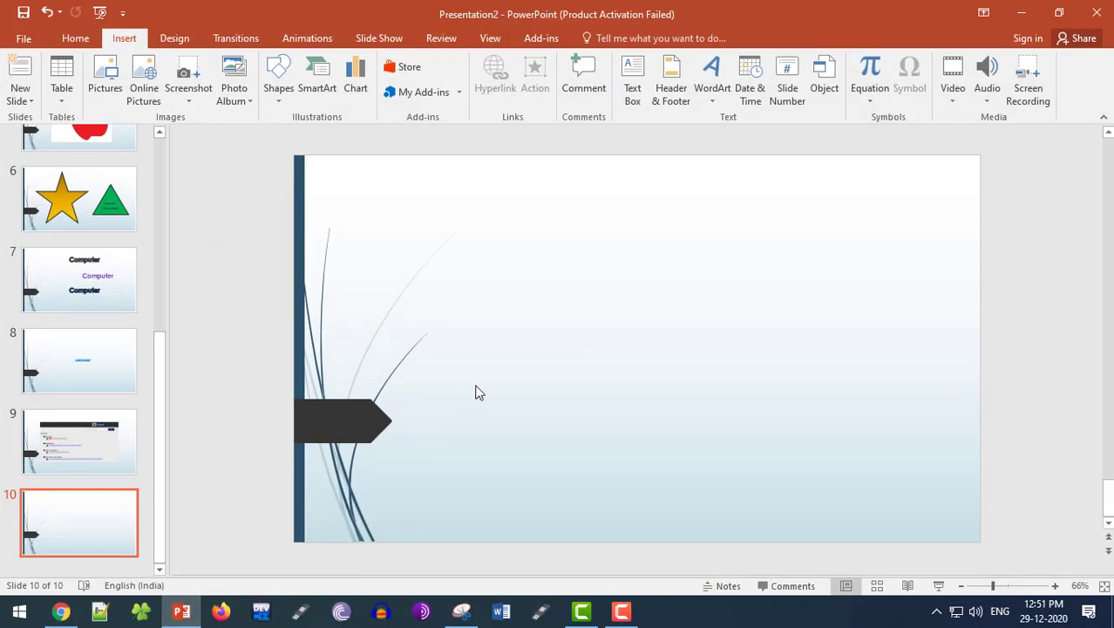
key("ctrl+v")
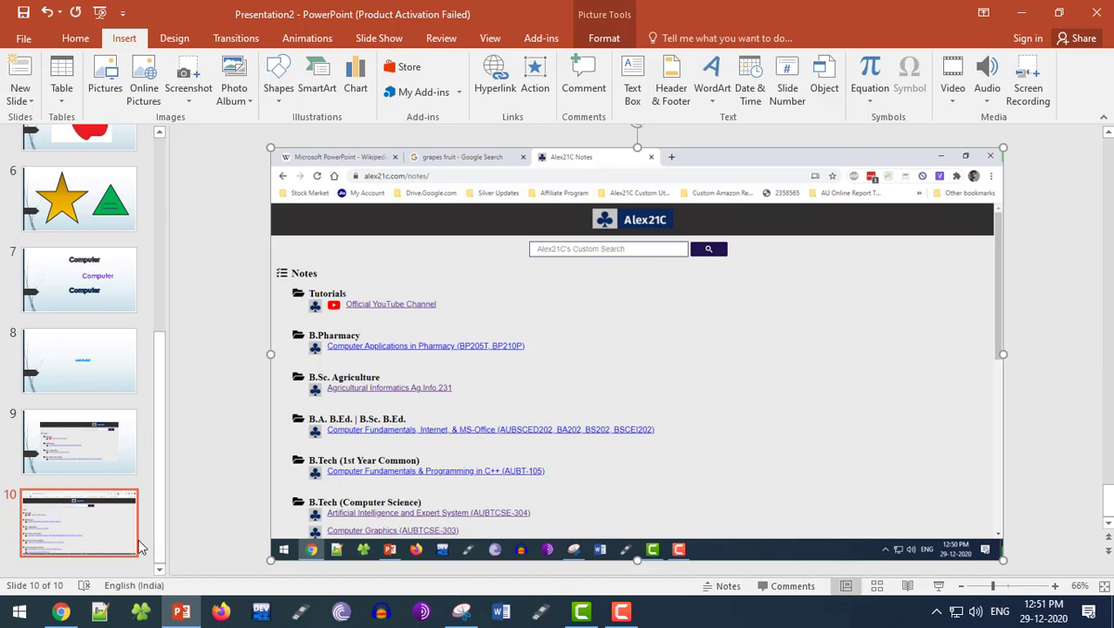
Duplicate slide 10 and crop the copy's screenshot to the Alex21C logo, about 1.49 cm high and 5.44 cm wide.
left_click(89, 535)
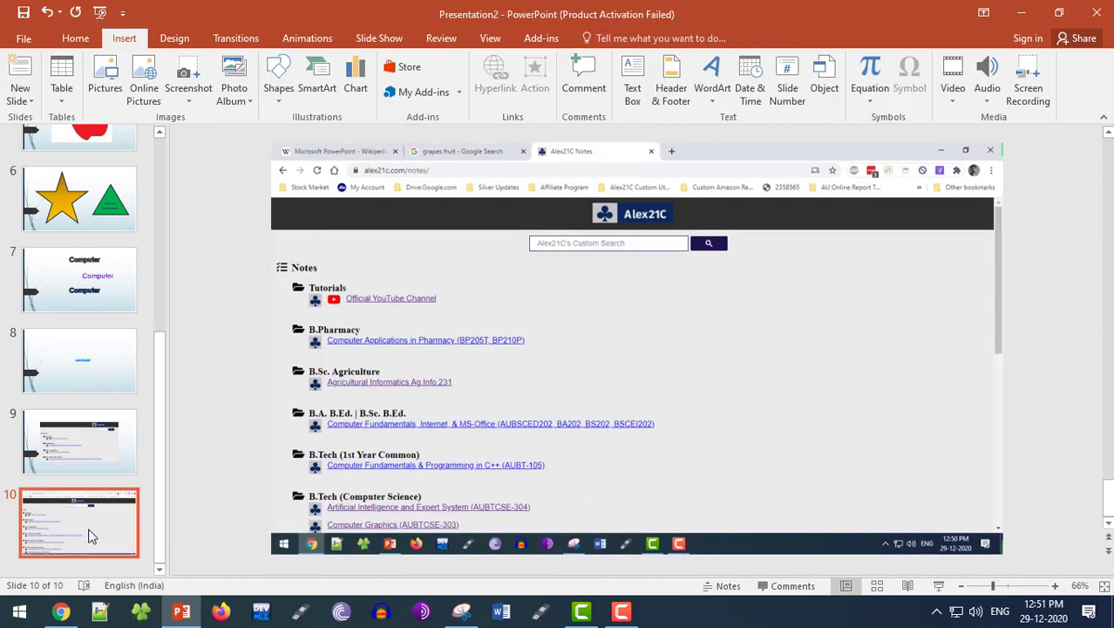
key("ctrl+d")
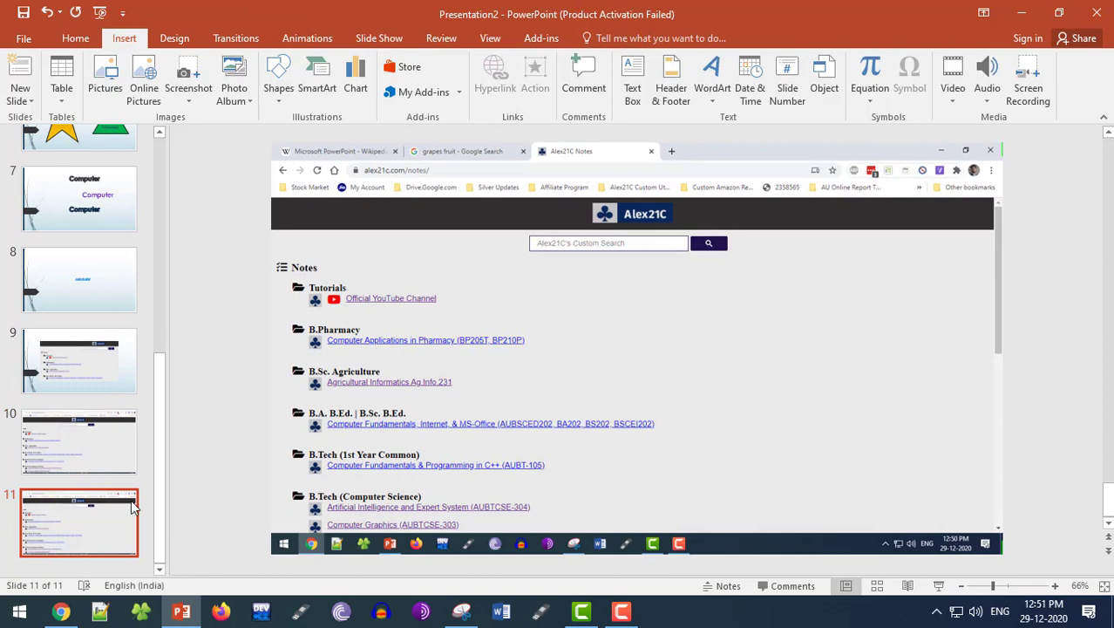
left_click(608, 410)
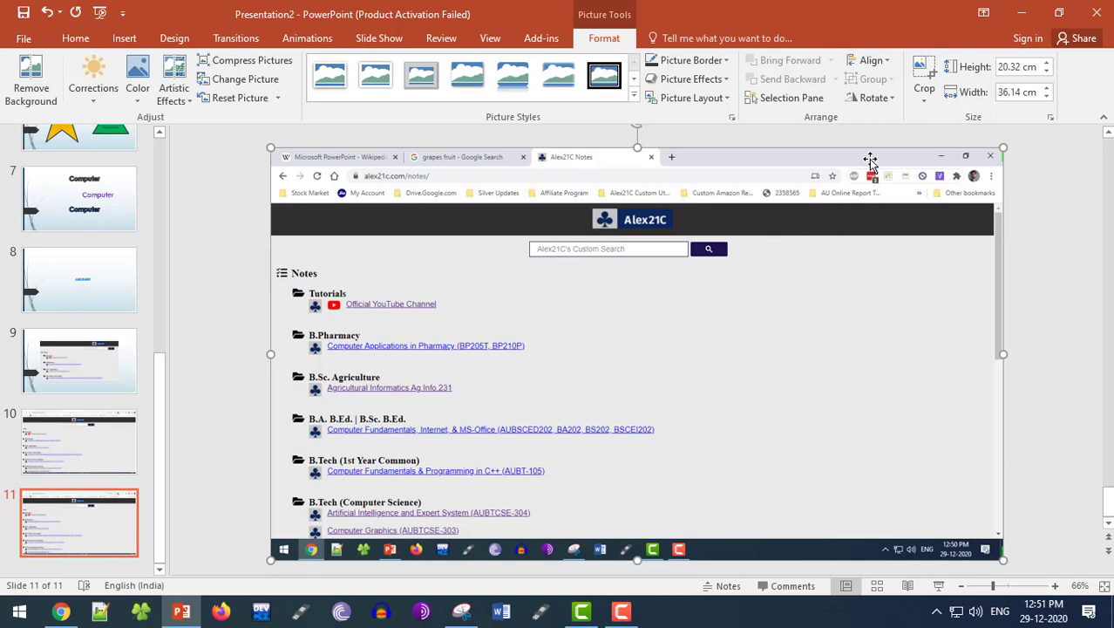
left_click(926, 74)
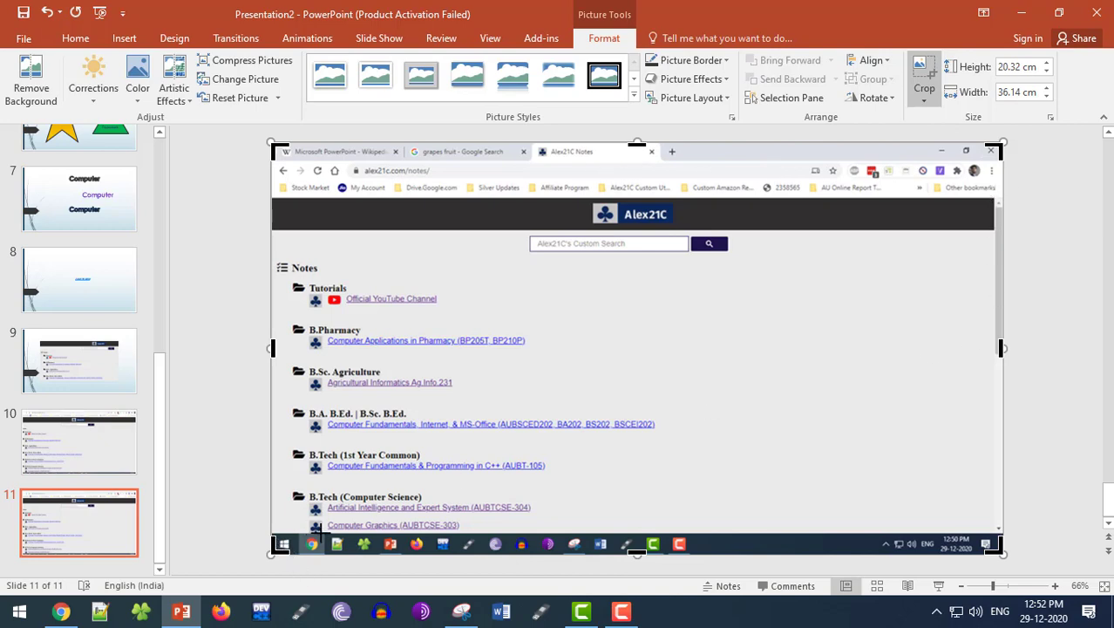
left_click_drag(318, 528, 496, 276)
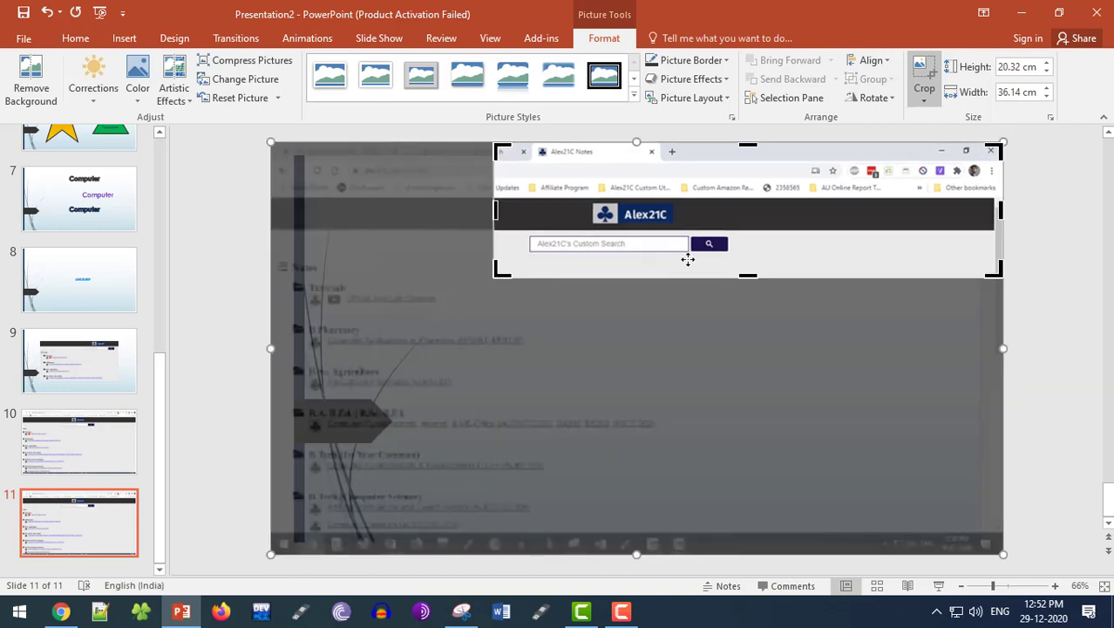
left_click_drag(992, 150, 716, 197)
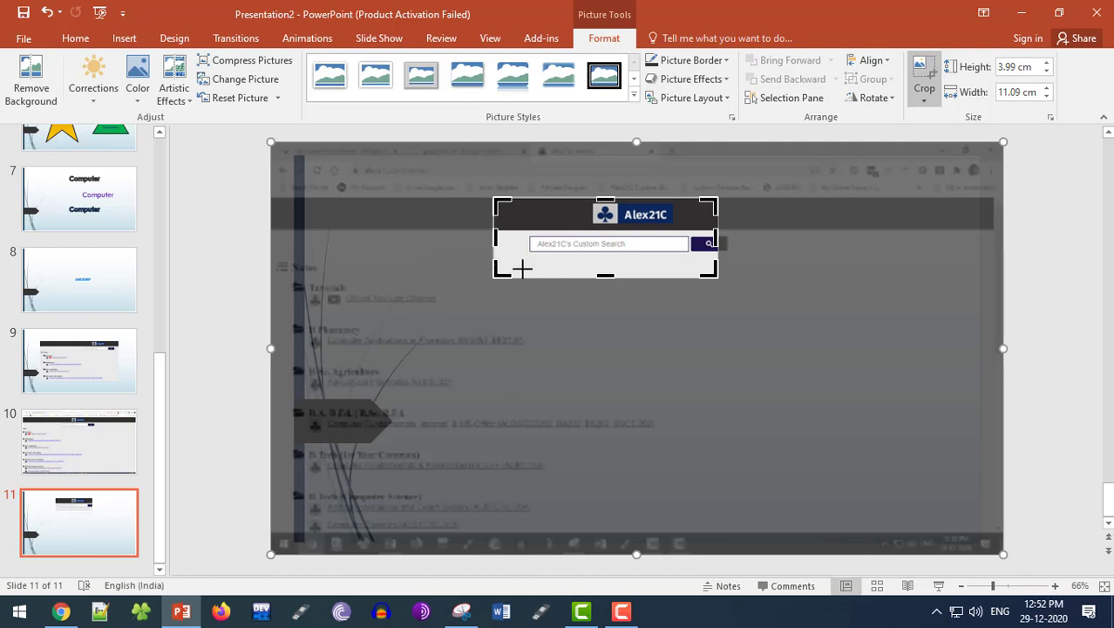
left_click_drag(522, 270, 579, 226)
left_click_drag(718, 227, 689, 226)
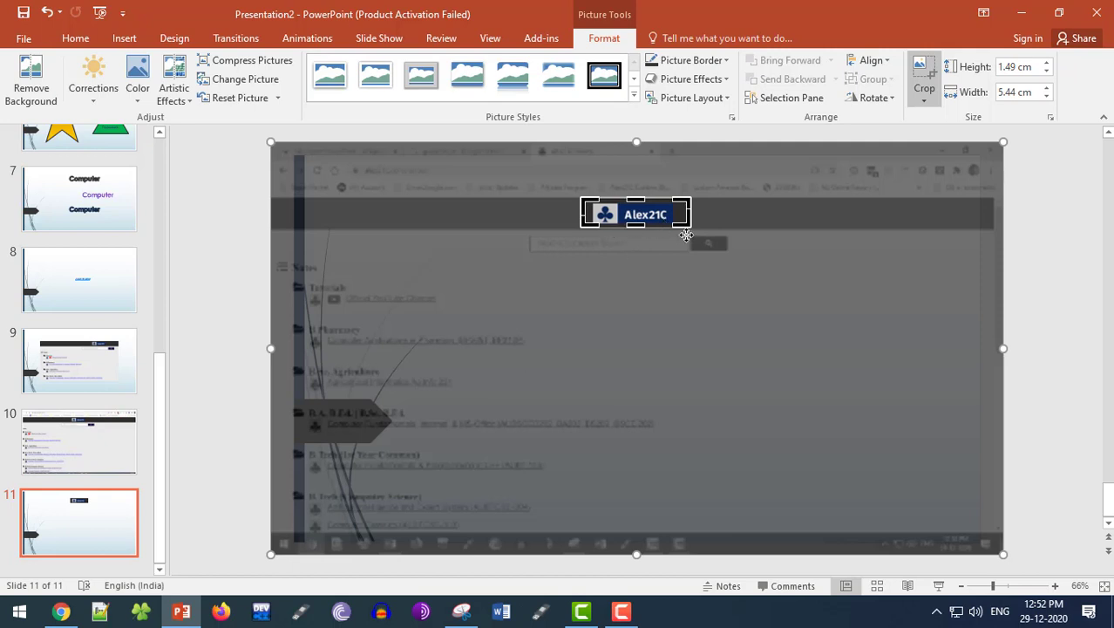